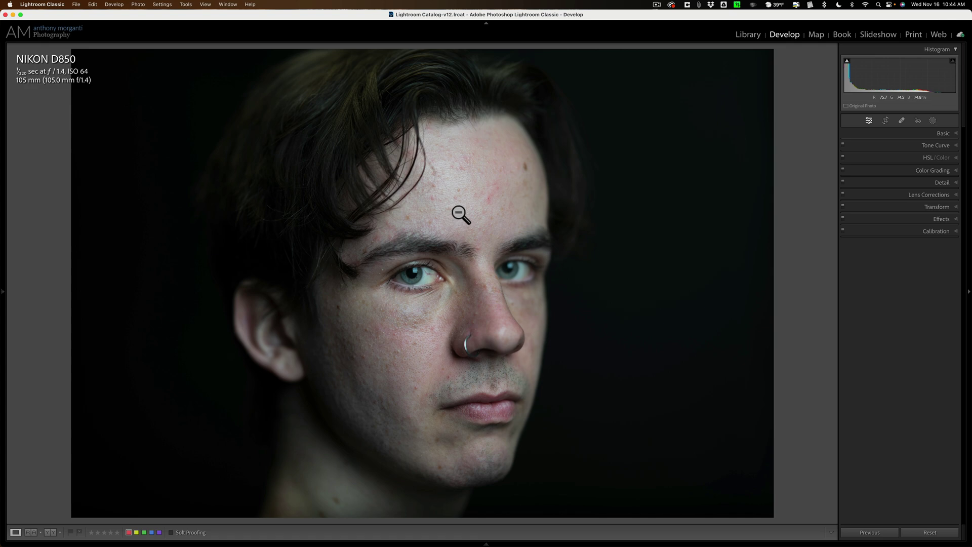
# Step: Clear existing adjustments, then set Blacks to −21 and Whites to +33 in the Basic panel
pyautogui.click(930, 532)
pyautogui.click(938, 131)
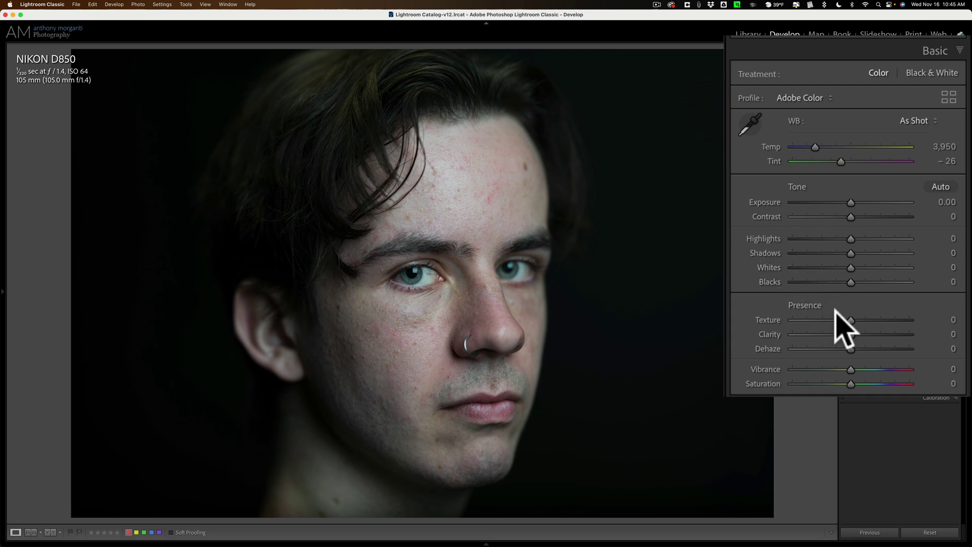
pyautogui.moveTo(850, 282); pyautogui.dragTo(838, 282)
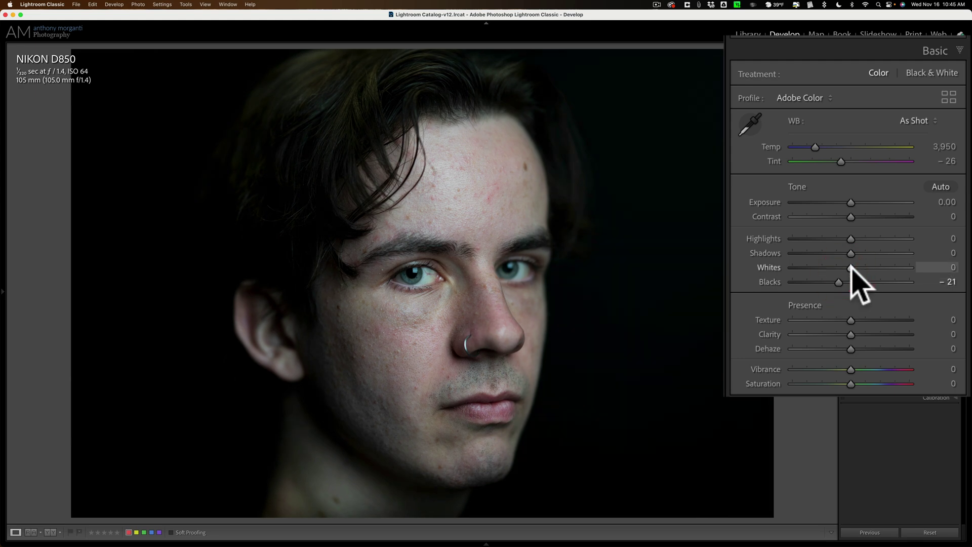
pyautogui.moveTo(851, 267); pyautogui.dragTo(870, 268)
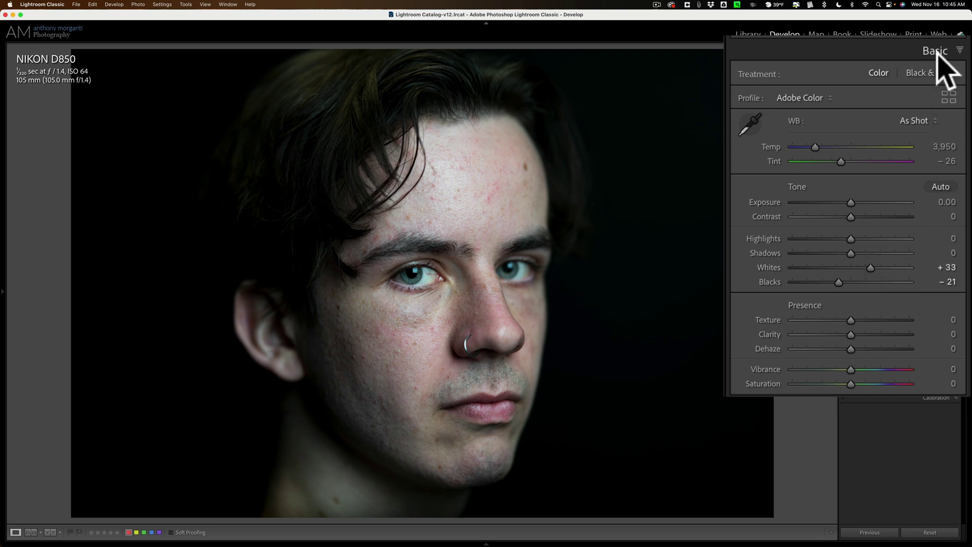
# Step: Enable Remove Chromatic Aberration and profile corrections for the Sigma 105mm F1.4 DG HSM A018 lens
pyautogui.click(951, 119)
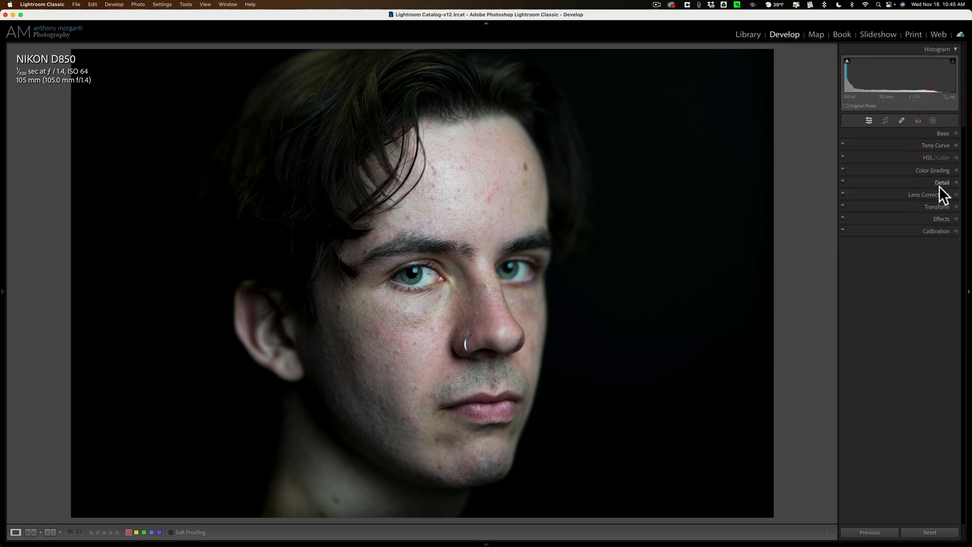
pyautogui.click(939, 193)
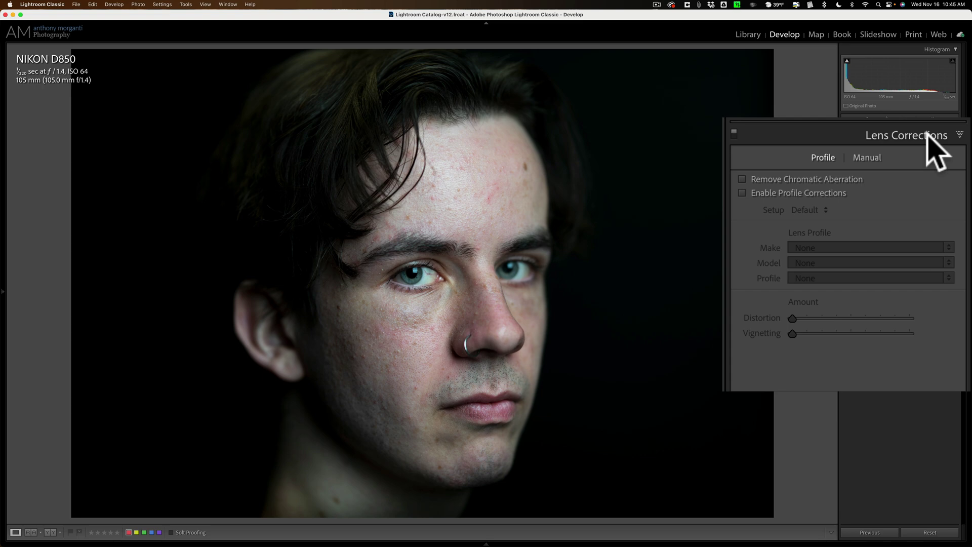
pyautogui.click(745, 178)
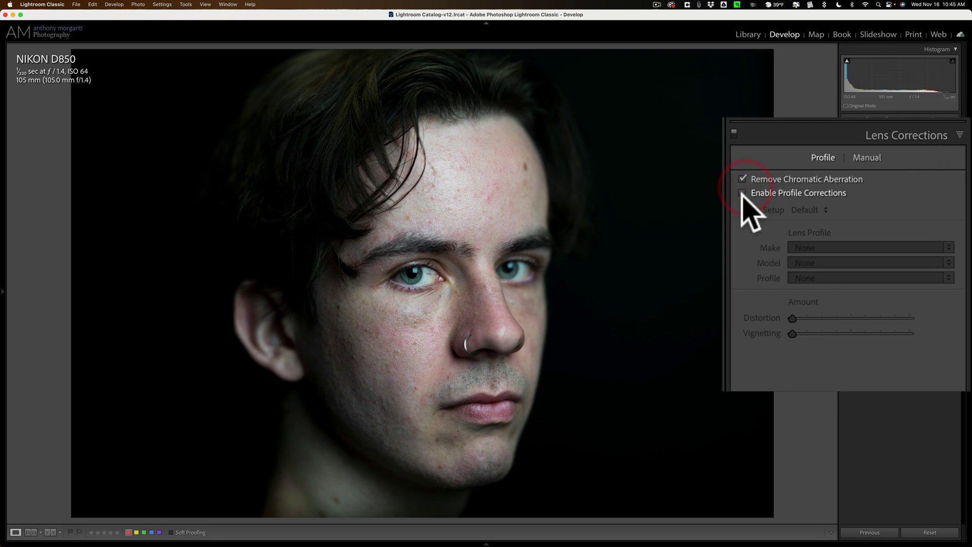
pyautogui.click(742, 193)
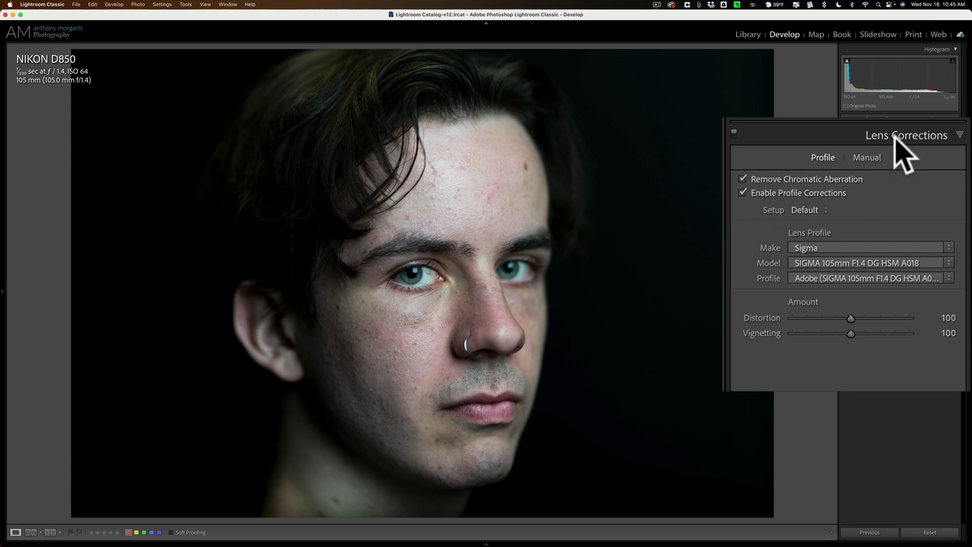
pyautogui.click(923, 195)
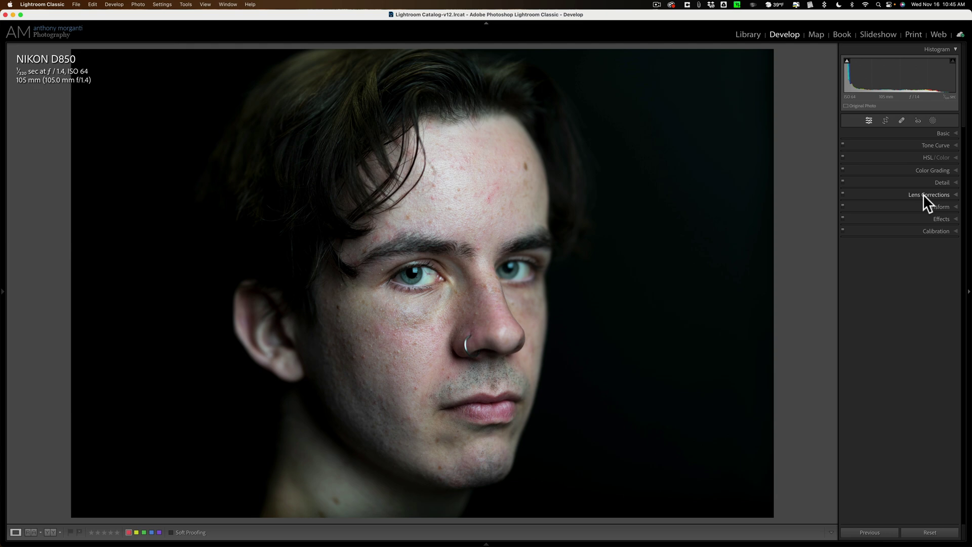
# Step: Choose Spot Removal in Heal mode at size 48 and heal the forehead blemishes and mole
pyautogui.click(902, 120)
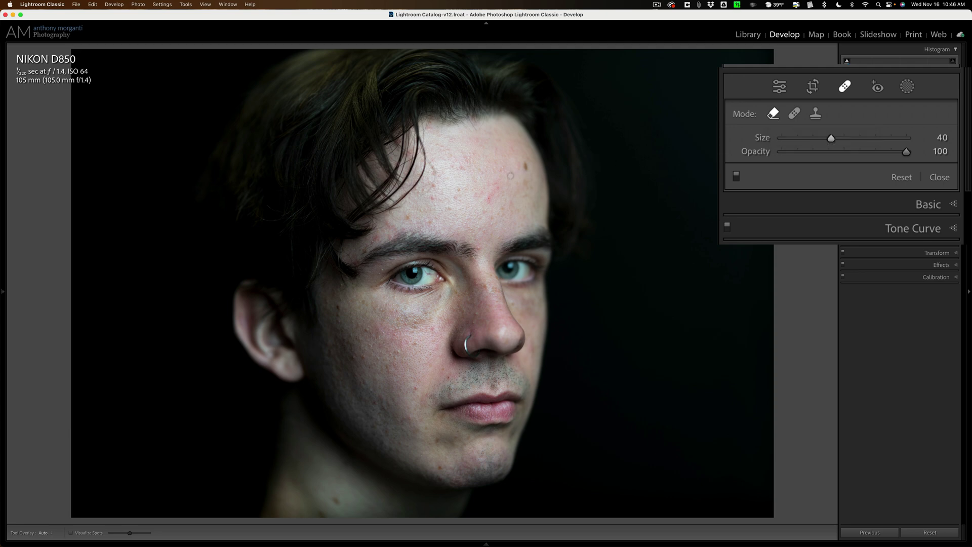
pyautogui.press(']')
pyautogui.press(']')
pyautogui.press(']')
pyautogui.press('[')
pyautogui.click(526, 165)
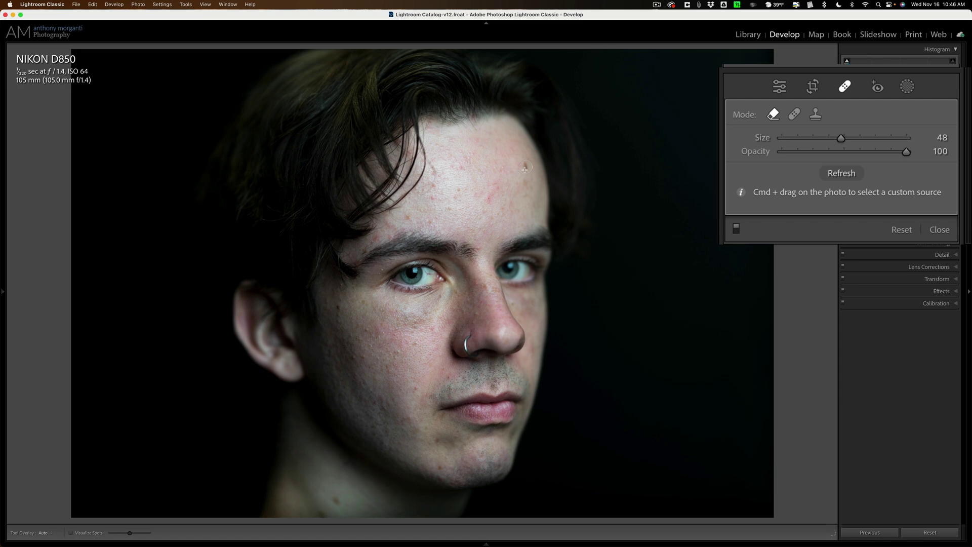
pyautogui.click(525, 167)
pyautogui.click(425, 192)
pyautogui.click(407, 217)
pyautogui.click(431, 221)
pyautogui.click(450, 204)
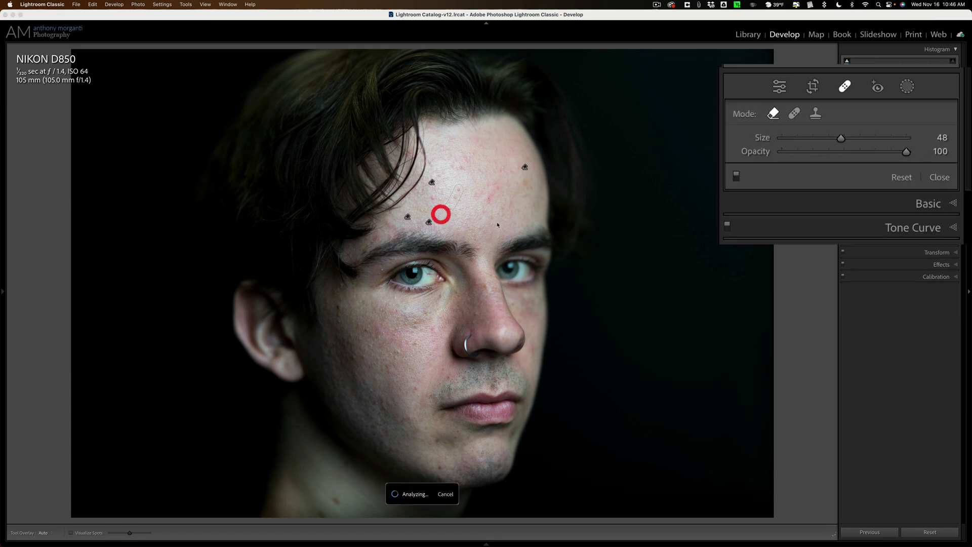
# Step: Heal spots on the nose bridge, under the eye, cheek, chin and neck
pyautogui.click(484, 286)
pyautogui.click(439, 296)
pyautogui.click(425, 314)
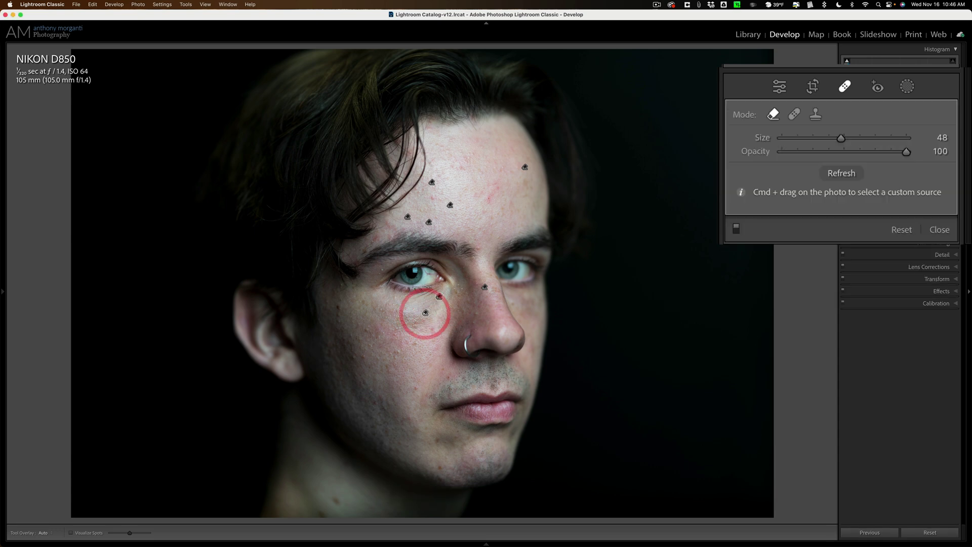
pyautogui.click(456, 291)
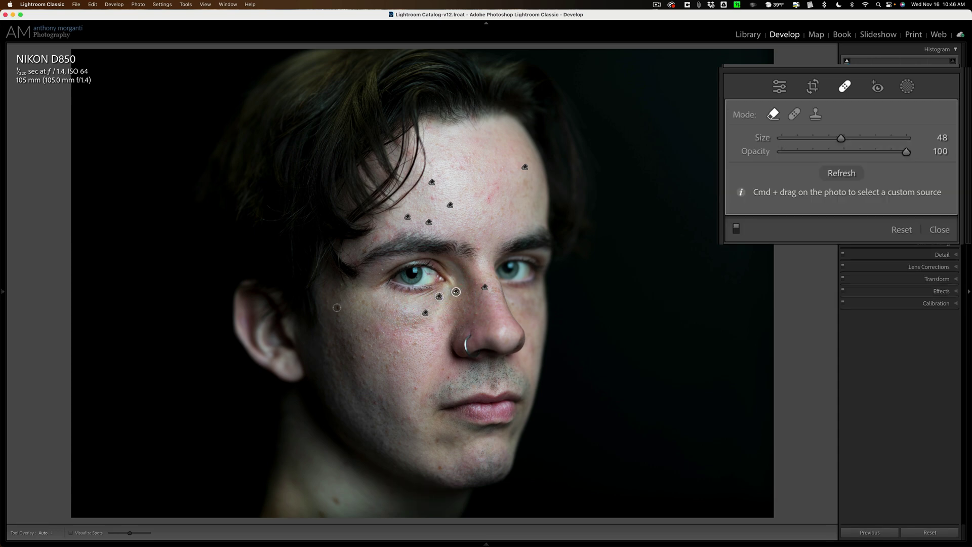
pyautogui.moveTo(338, 320); pyautogui.dragTo(339, 325)
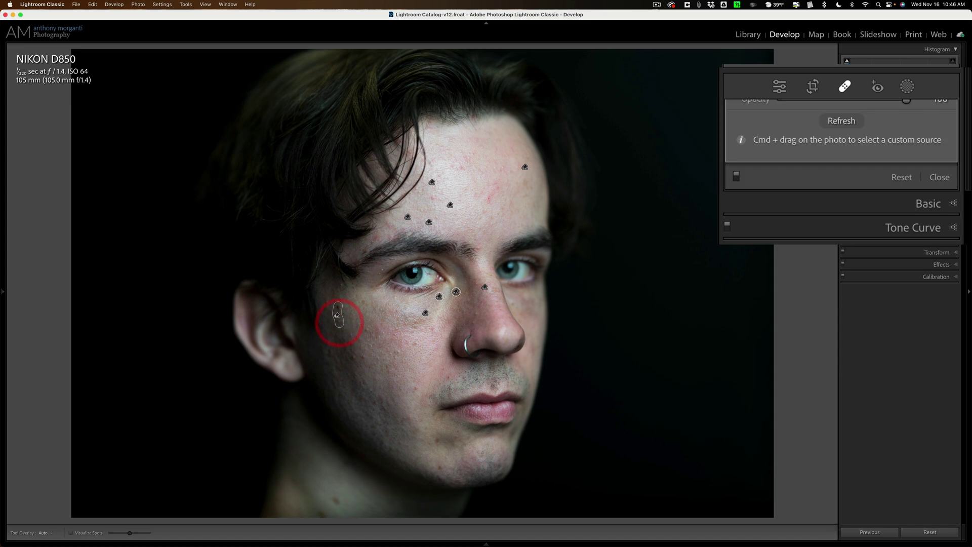
pyautogui.click(435, 440)
pyautogui.click(439, 468)
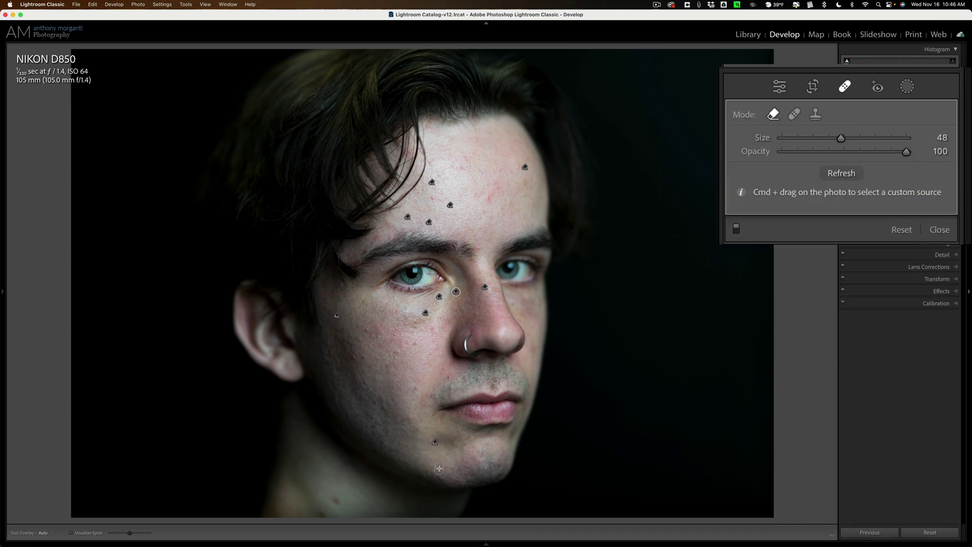
pyautogui.click(337, 502)
pyautogui.click(322, 514)
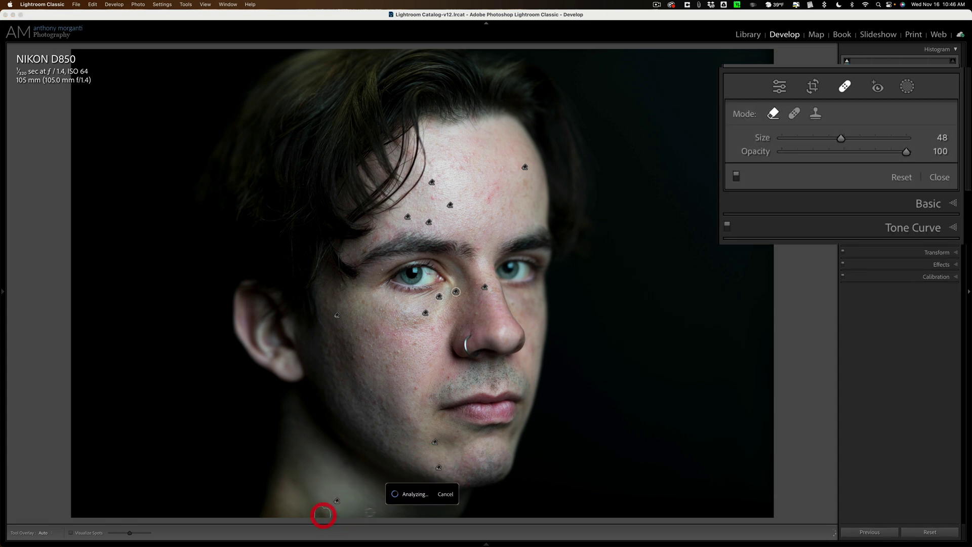
pyautogui.click(347, 464)
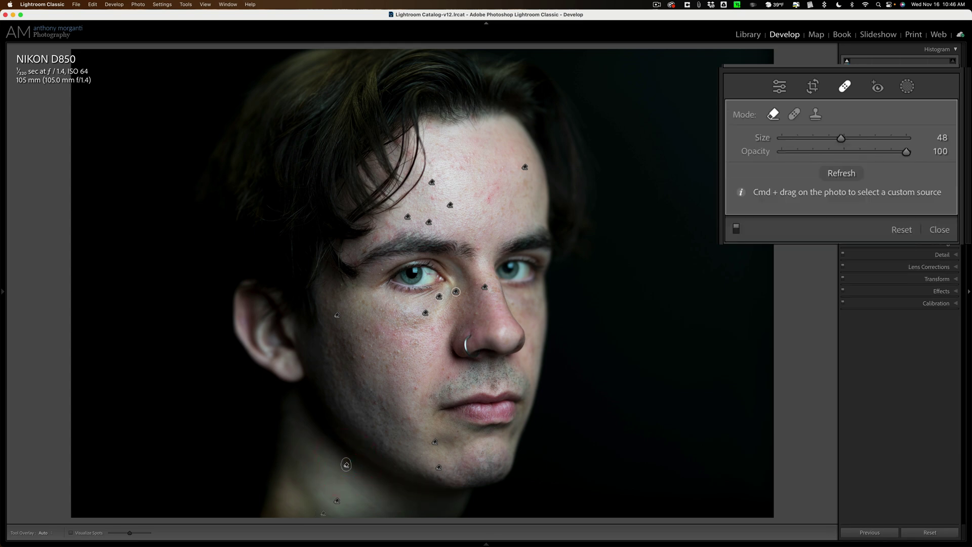
# Step: Heal the remaining cheek blemishes, the spot beside the nose, and the leftover forehead marks
pyautogui.click(414, 343)
pyautogui.click(396, 353)
pyautogui.click(366, 329)
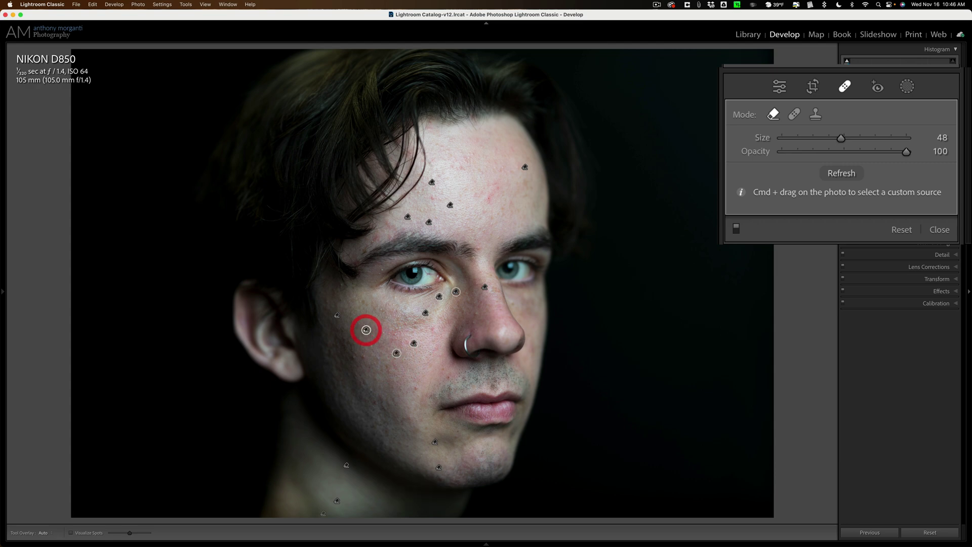
pyautogui.click(365, 303)
pyautogui.click(513, 302)
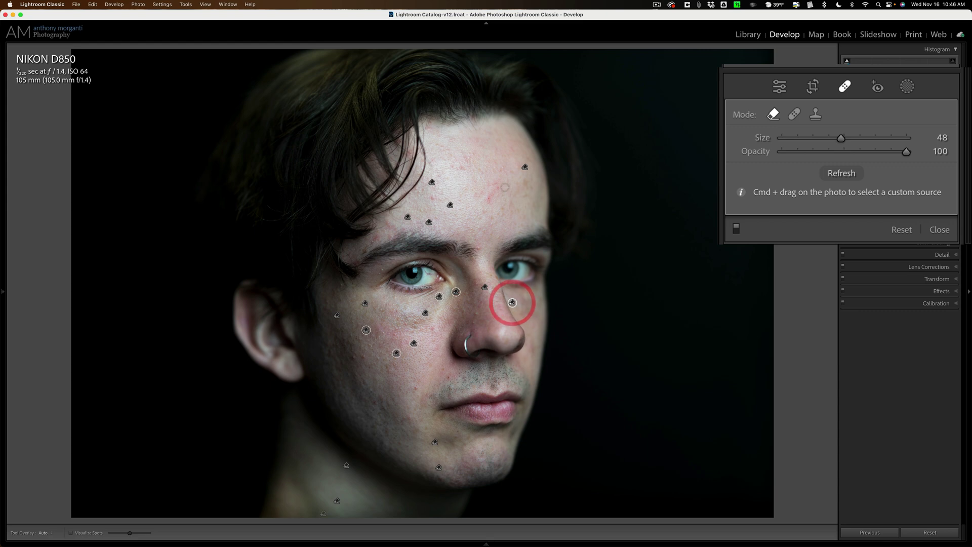
pyautogui.click(488, 198)
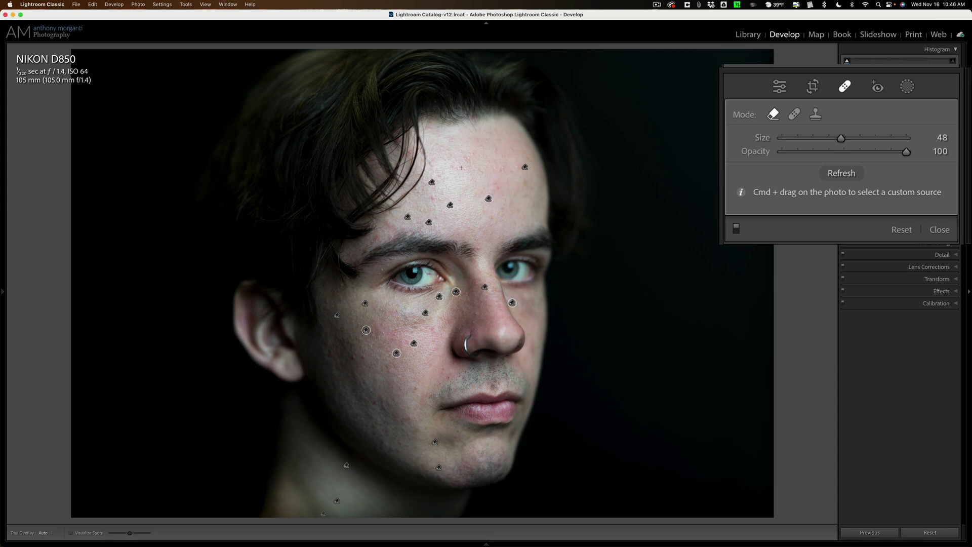
pyautogui.click(464, 169)
pyautogui.moveTo(440, 175)
pyautogui.mouseDown()
pyautogui.moveTo(441, 207)
pyautogui.moveTo(433, 178)
pyautogui.moveTo(427, 200)
pyautogui.moveTo(438, 174)
pyautogui.mouseUp()
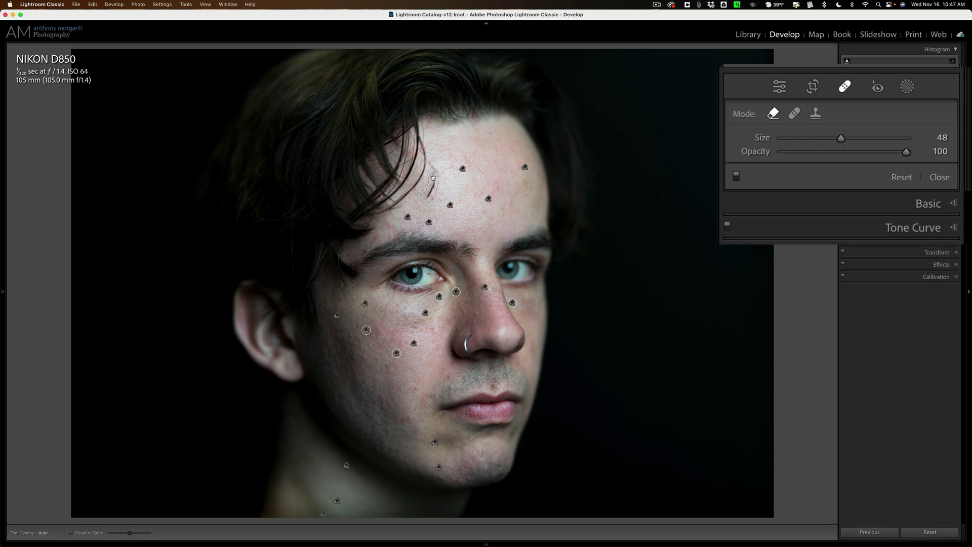
pyautogui.click(434, 174)
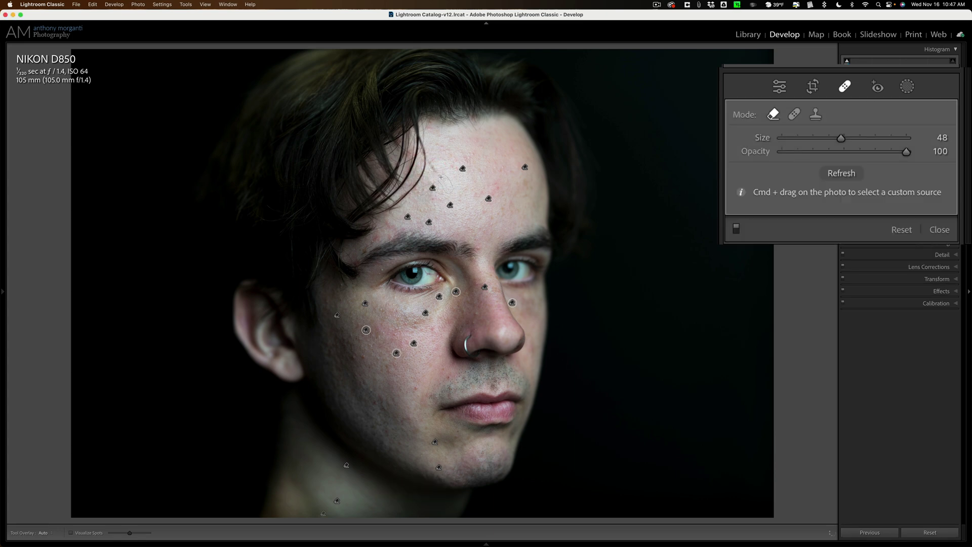
pyautogui.click(434, 163)
# Step: Zoom in on the face, shrink the healing brush to size 11, and heal along the lower eyelid
pyautogui.press('super')
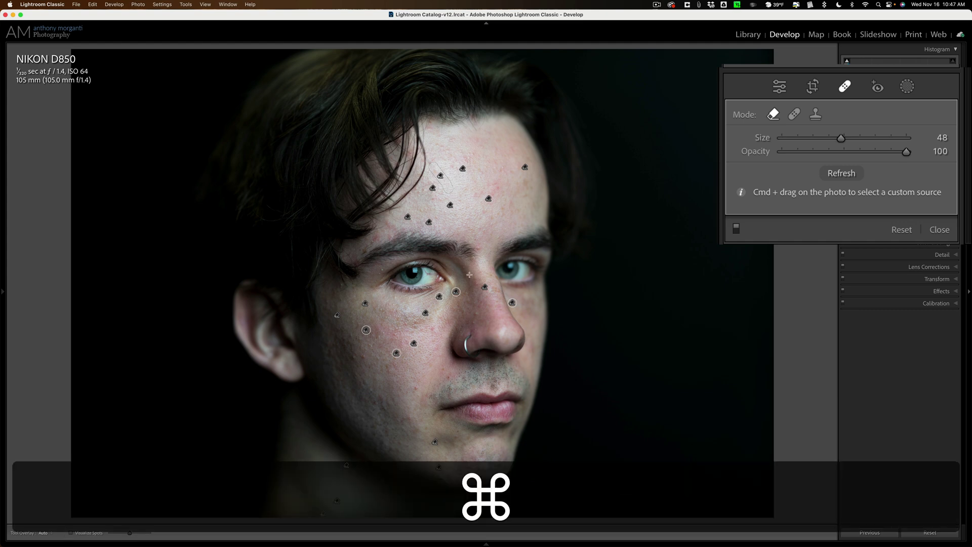
pyautogui.press('super+equal')
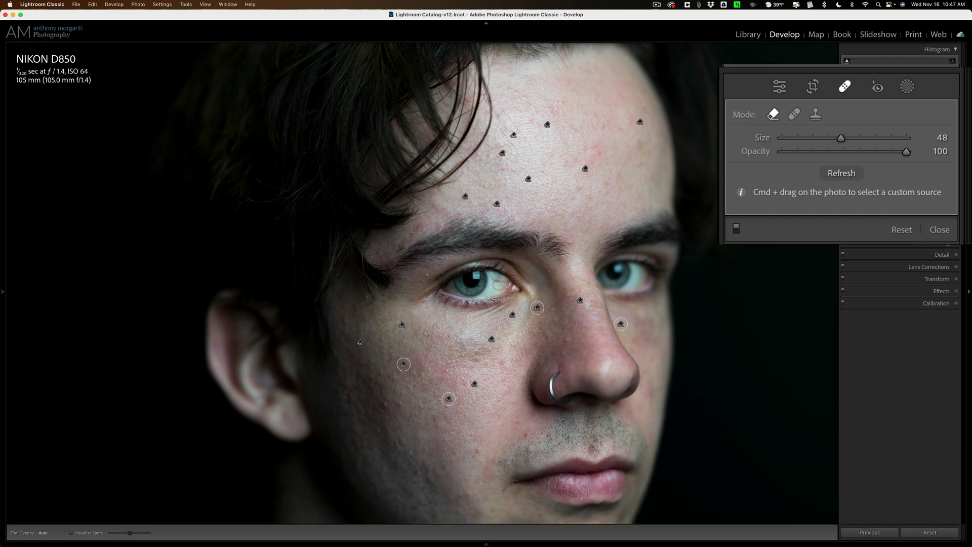
pyautogui.press('[')
pyautogui.press('[')
pyautogui.press('[')
pyautogui.press('[')
pyautogui.press('[')
pyautogui.press('[')
pyautogui.press('[')
pyautogui.press('[')
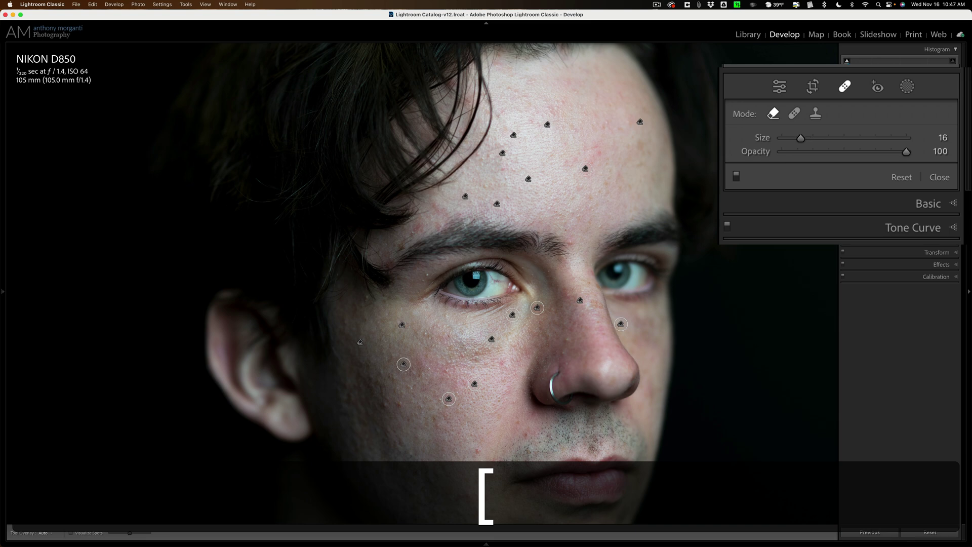
pyautogui.press('[')
pyautogui.press('[')
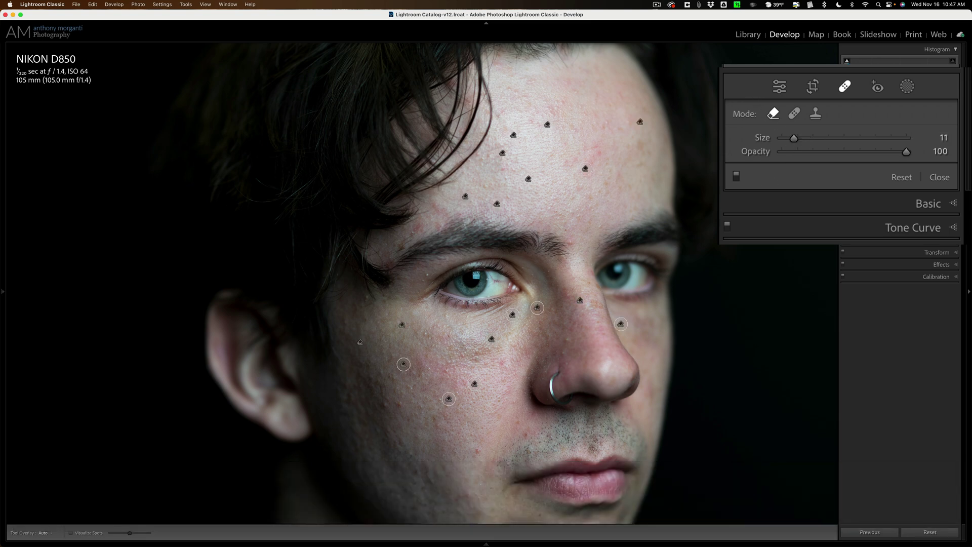
pyautogui.click(489, 274)
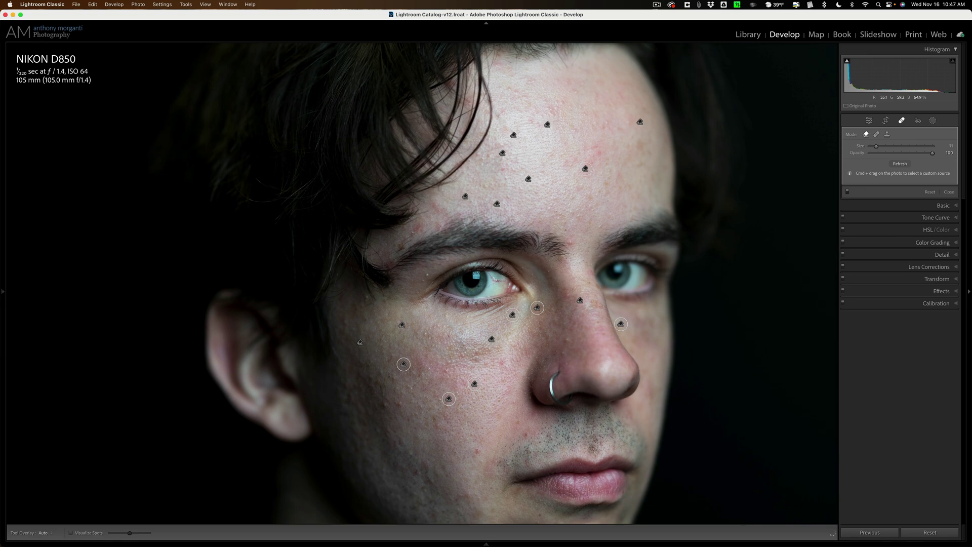
pyautogui.moveTo(497, 281)
pyautogui.mouseDown()
pyautogui.moveTo(440, 290)
pyautogui.moveTo(506, 301)
pyautogui.mouseUp()
# Step: Show the filmstrip, hide the toolbar, and set Tool Overlay to Never
pyautogui.press('F6')
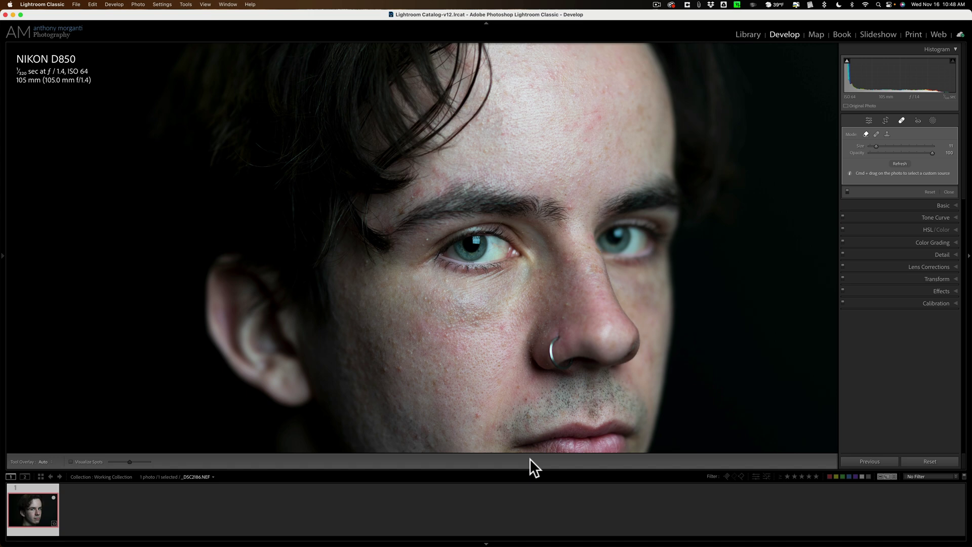
pyautogui.press('t')
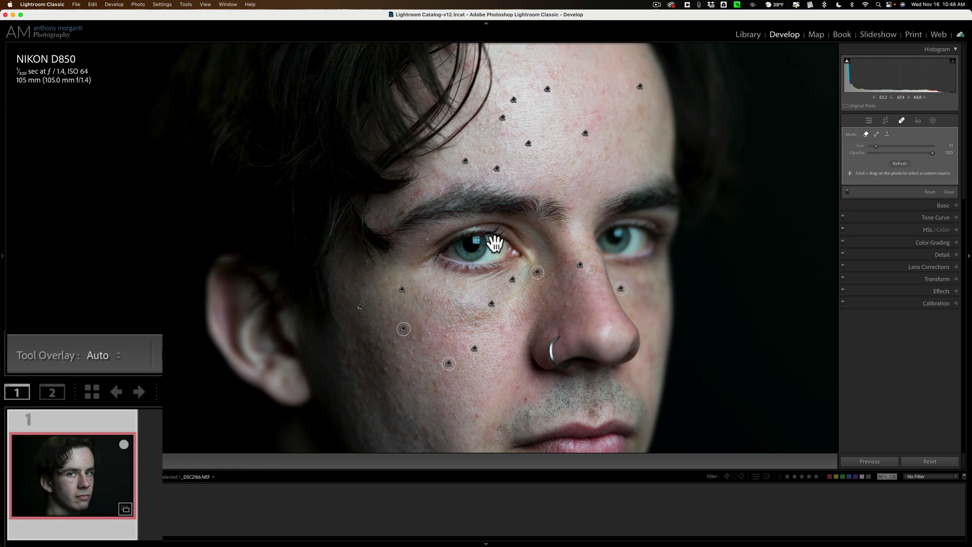
pyautogui.click(96, 353)
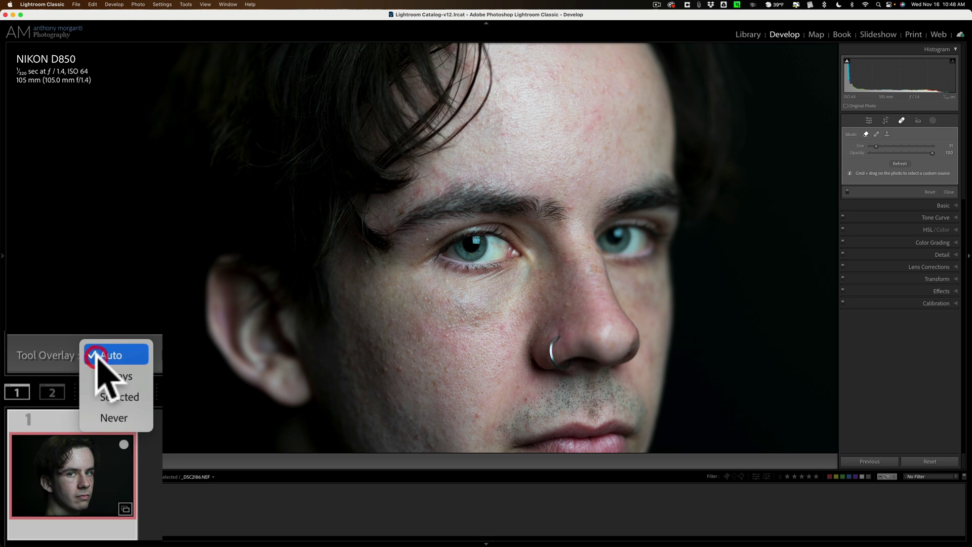
pyautogui.click(133, 418)
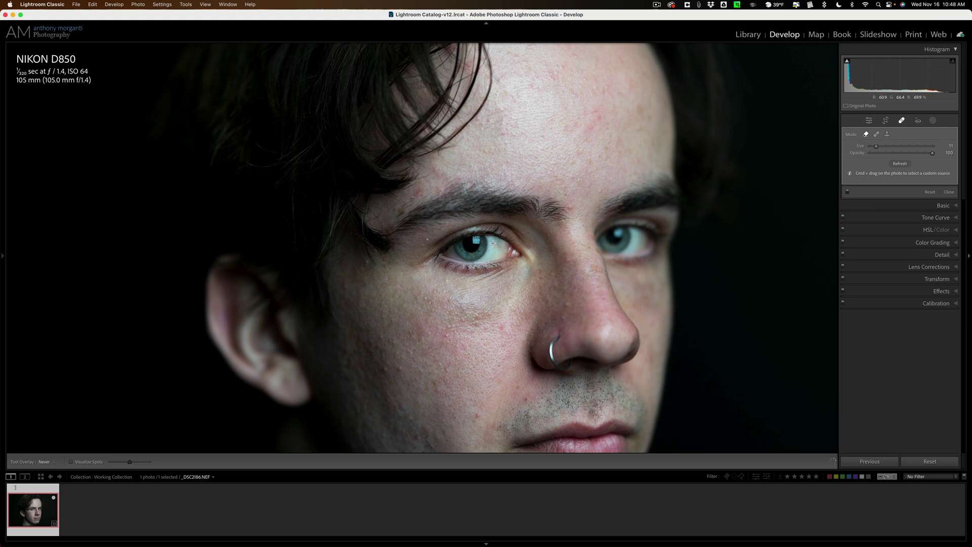
# Step: Heal a blemish beside the eye and set Tool Overlay back to Auto
pyautogui.moveTo(493, 243); pyautogui.dragTo(449, 247)
pyautogui.click(44, 463)
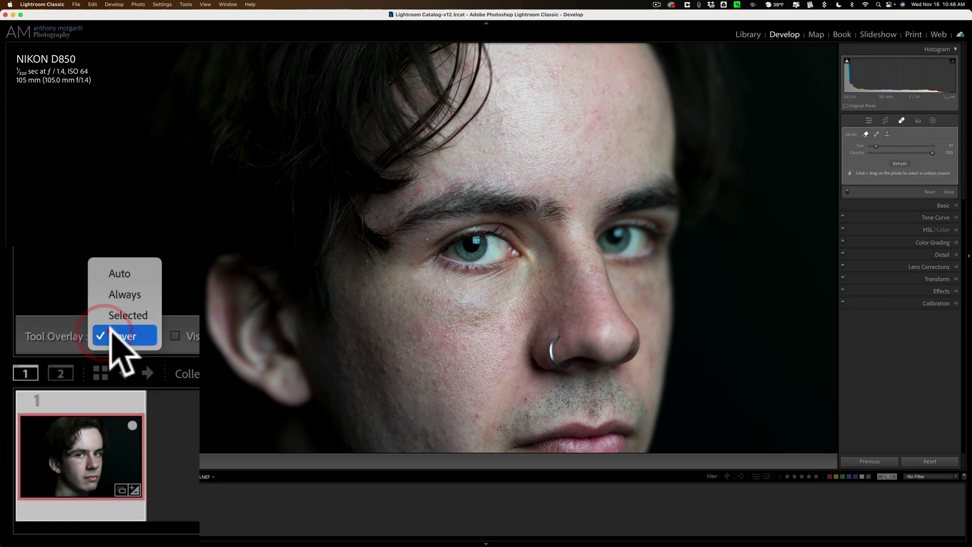
pyautogui.click(112, 272)
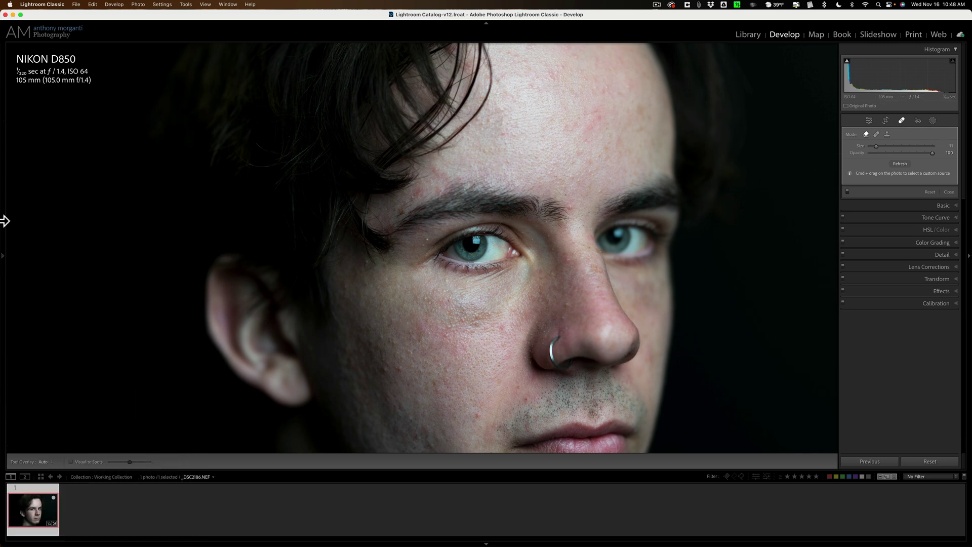
# Step: Fit the photo in view, raise the bottom crop edge to tighten around the face, and commit the crop
pyautogui.click(3, 255)
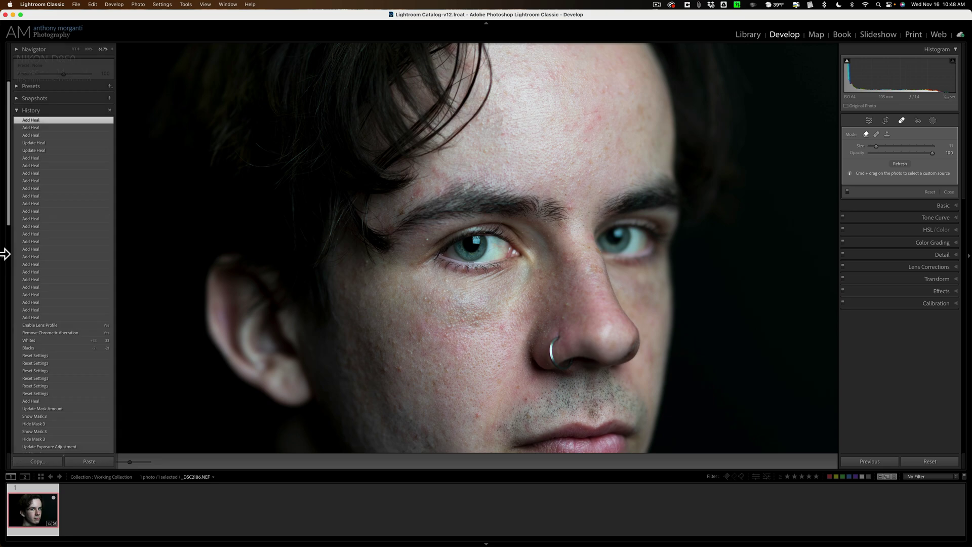
pyautogui.click(74, 49)
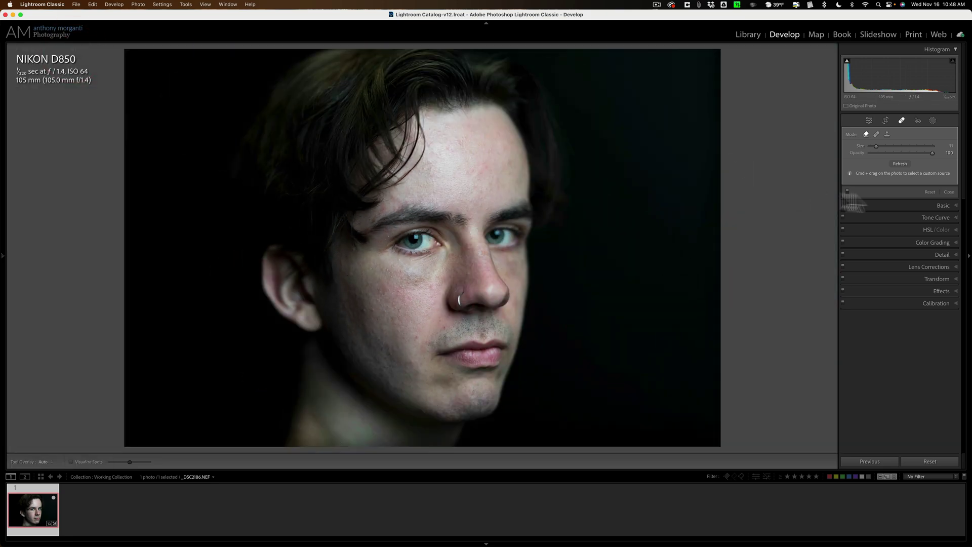
pyautogui.click(903, 118)
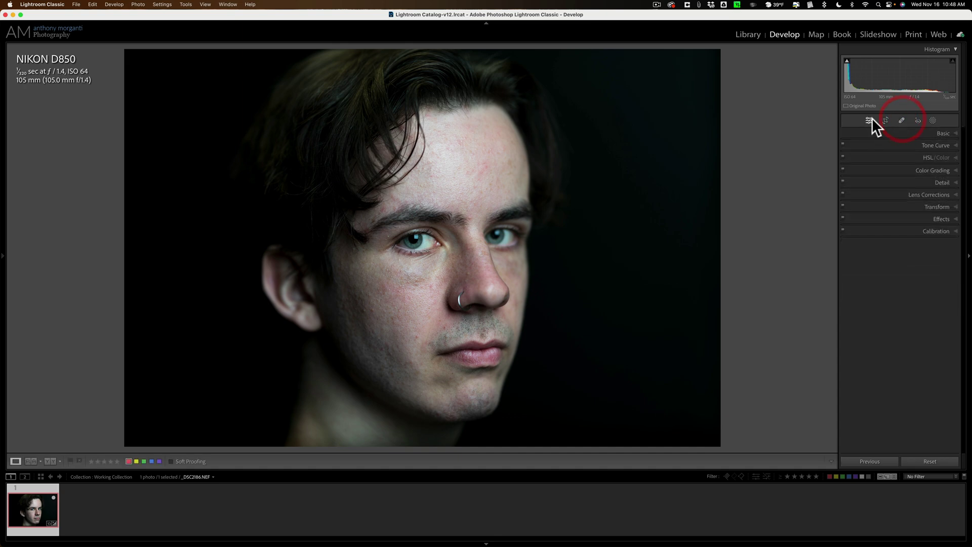
pyautogui.click(884, 119)
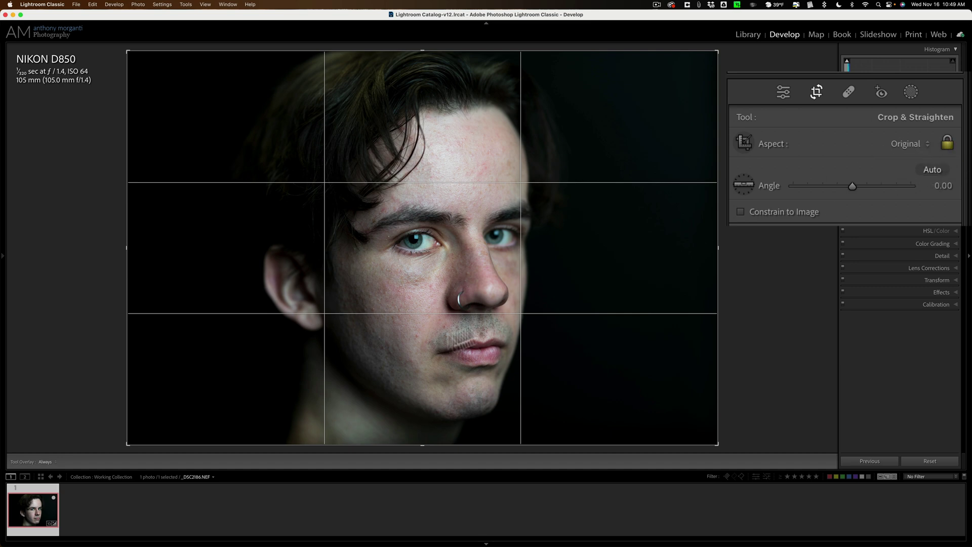
pyautogui.moveTo(421, 445); pyautogui.dragTo(422, 434)
pyautogui.click(421, 434)
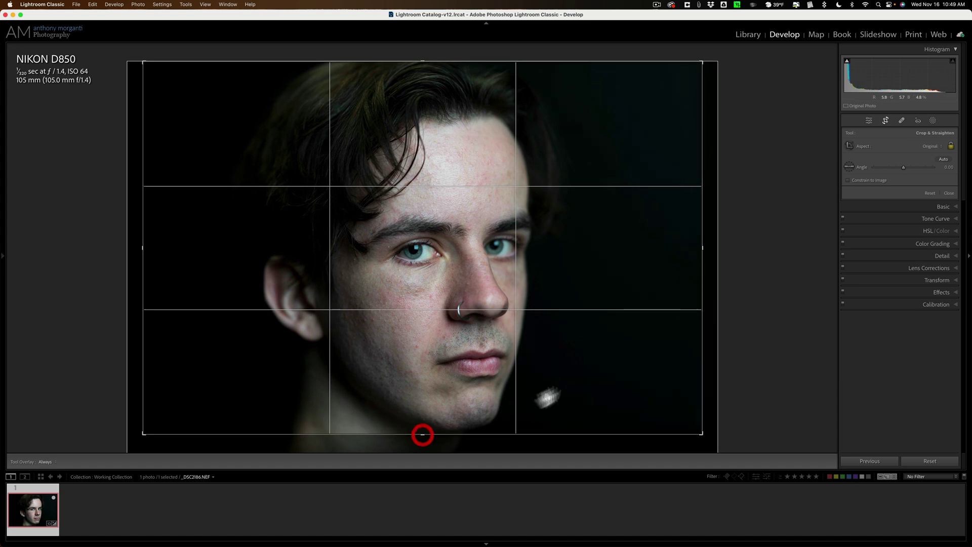
pyautogui.click(869, 120)
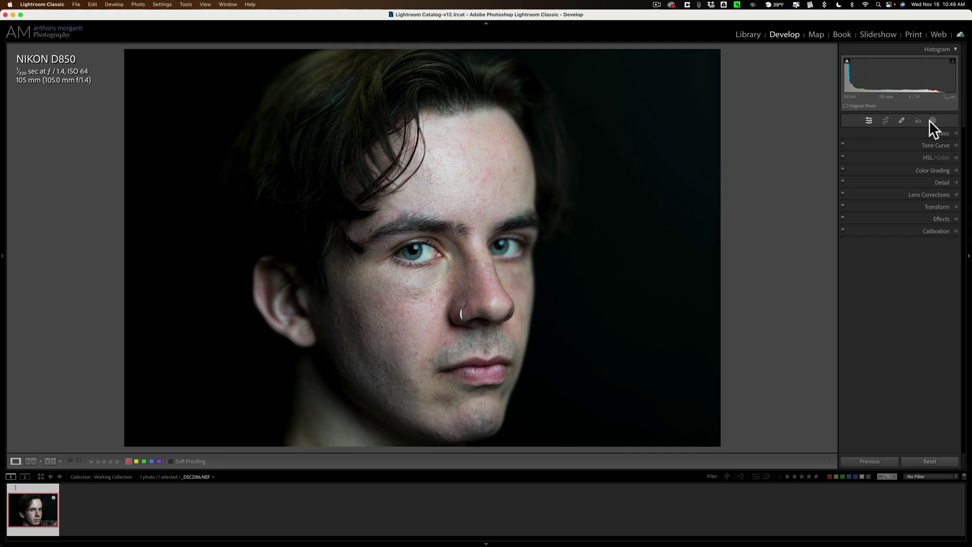
# Step: Start a People mask on Person 1 limited to Face Skin only
pyautogui.click(933, 120)
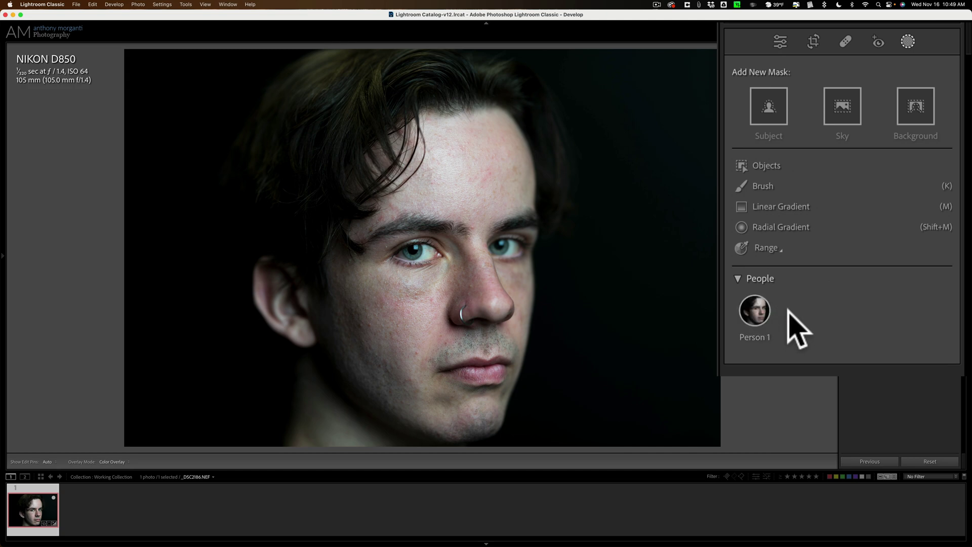
pyautogui.moveTo(755, 317)
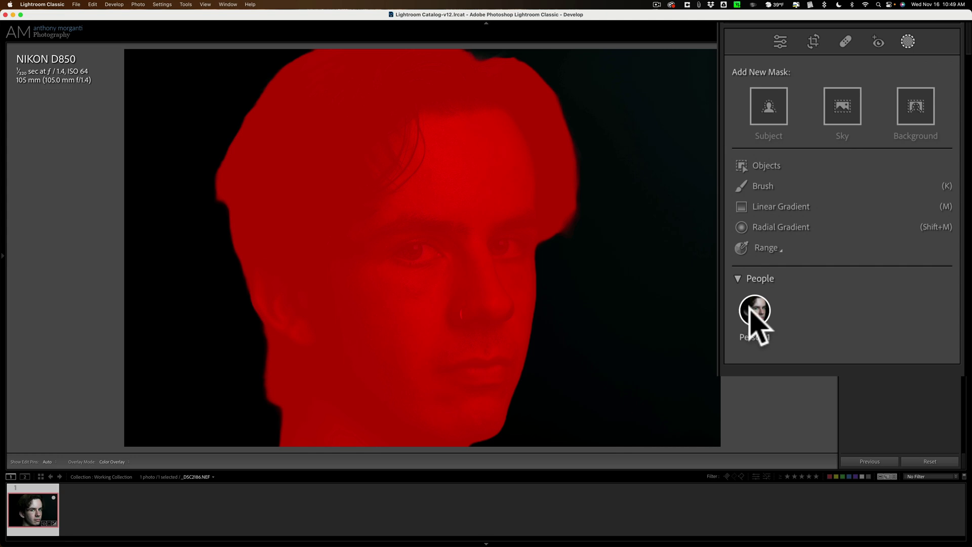
pyautogui.click(752, 311)
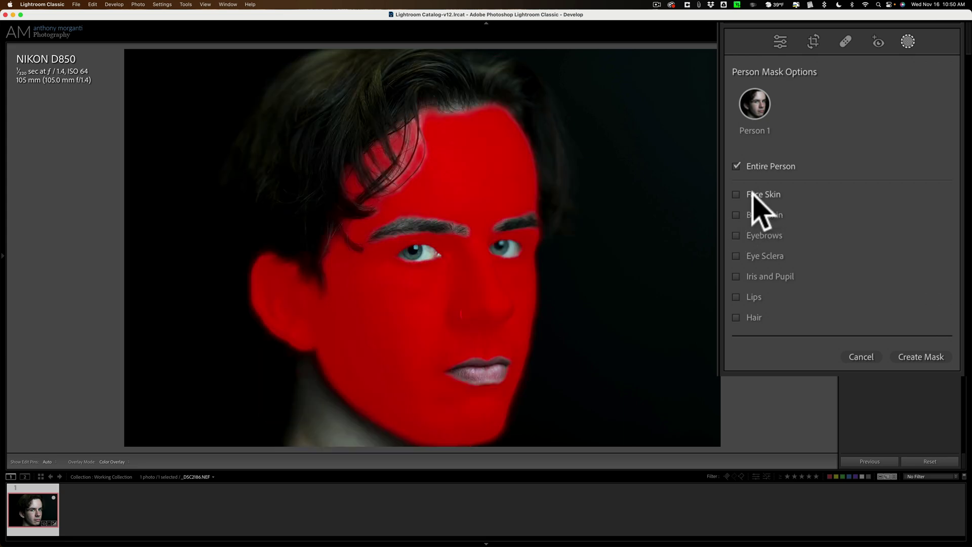
pyautogui.click(737, 194)
# Step: Create the face-skin mask, apply the Soften Skin preset, and hide the red overlay
pyautogui.click(917, 356)
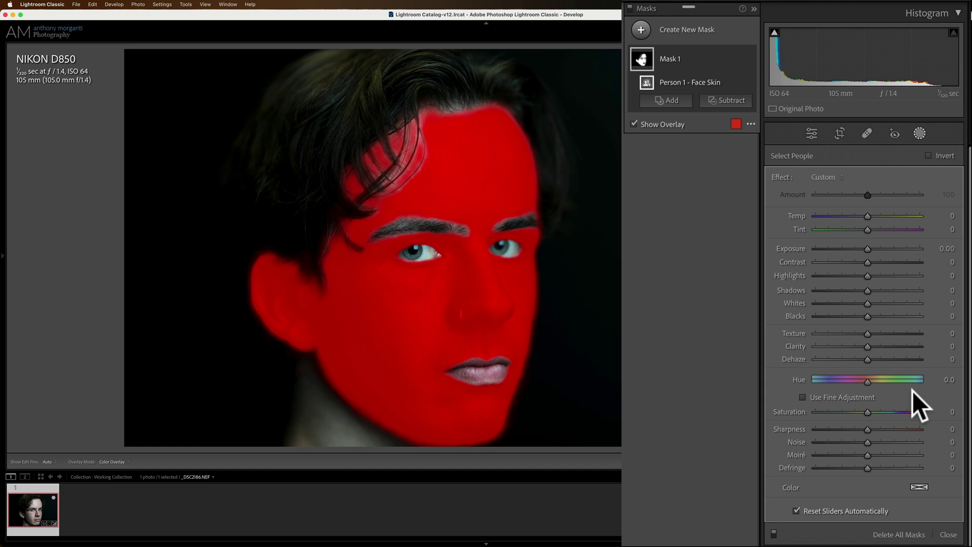
pyautogui.click(831, 177)
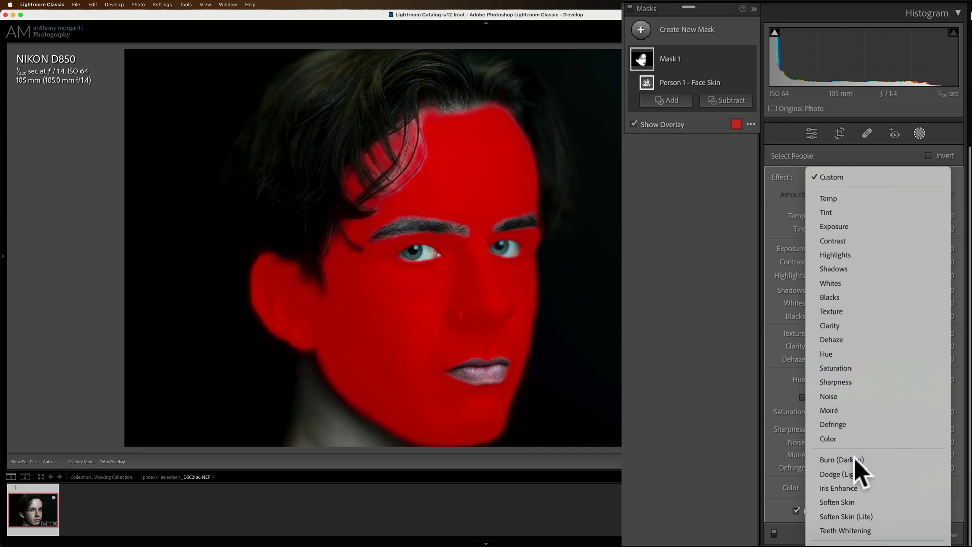
pyautogui.click(880, 501)
pyautogui.press('o')
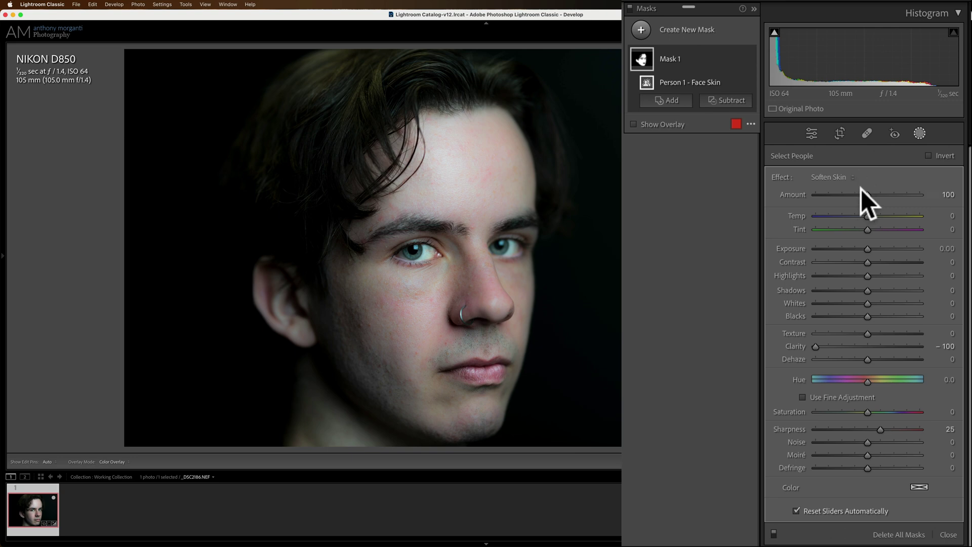
pyautogui.moveTo(865, 193); pyautogui.dragTo(898, 190)
pyautogui.doubleClick(894, 192)
# Step: Try Soften Skin (Lite), then return to Soften Skin with Amount 65
pyautogui.click(841, 178)
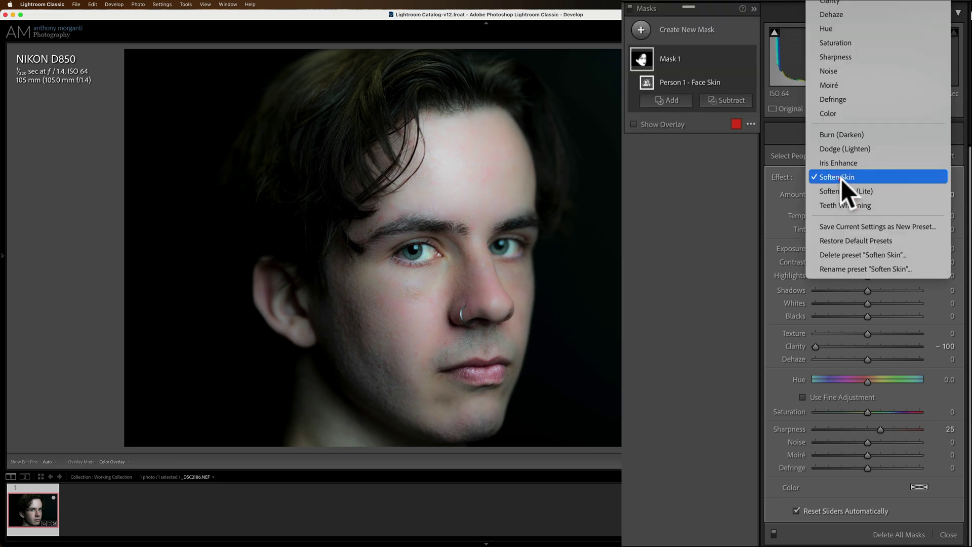
pyautogui.click(841, 190)
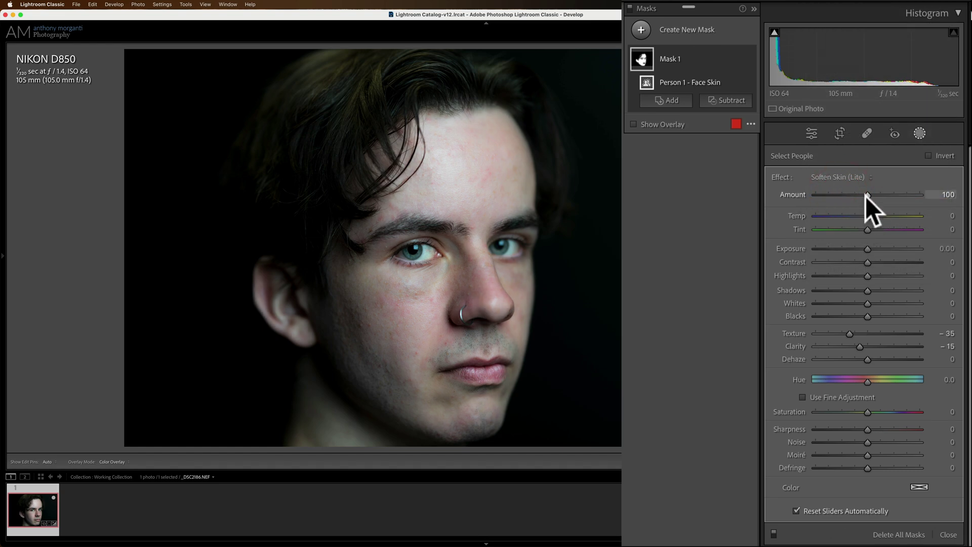
pyautogui.moveTo(865, 196); pyautogui.dragTo(852, 194)
pyautogui.click(838, 177)
pyautogui.click(837, 163)
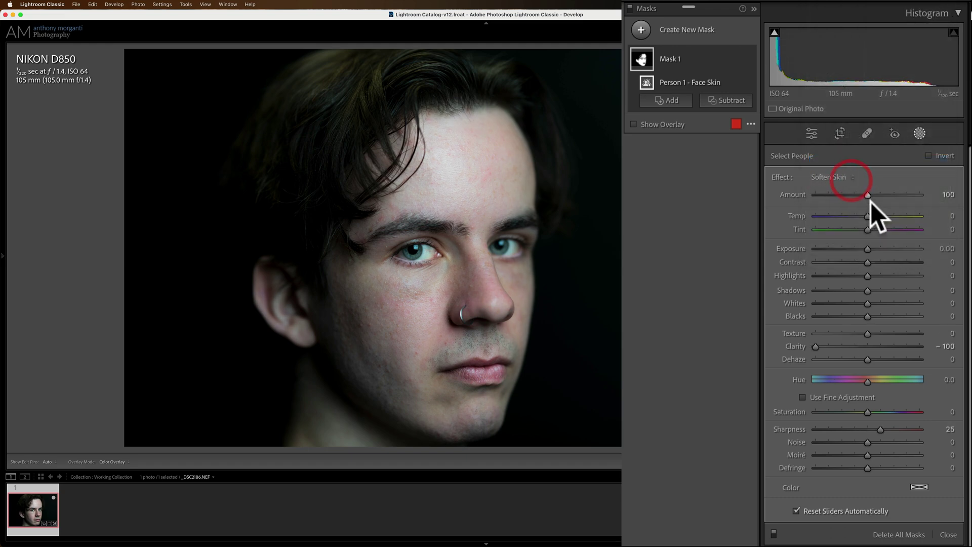
pyautogui.moveTo(867, 194); pyautogui.dragTo(840, 193)
# Step: Lower the face-skin mask's Soften Skin Amount to about 41
pyautogui.moveTo(837, 194); pyautogui.dragTo(836, 194)
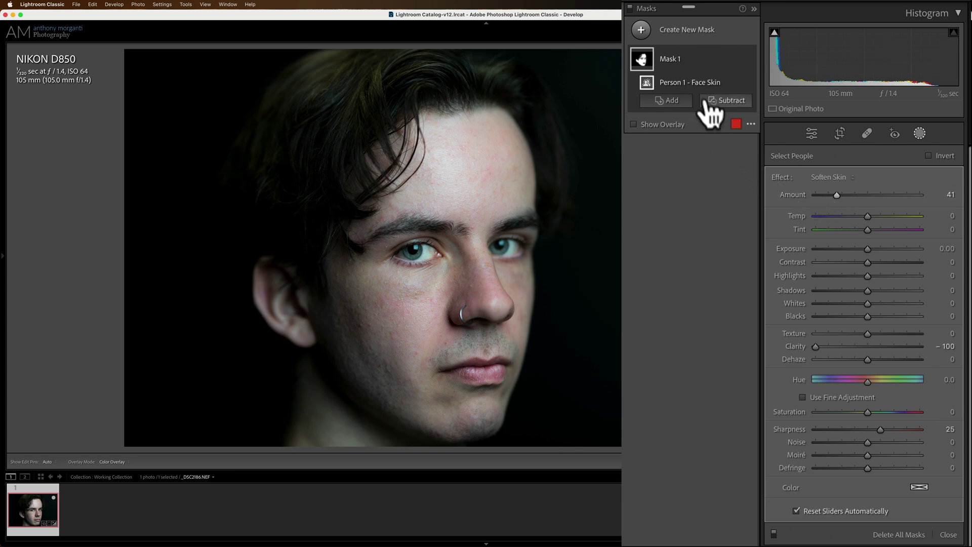
# Step: Create a new People mask on the detected person limited to Eye Sclera
pyautogui.click(645, 32)
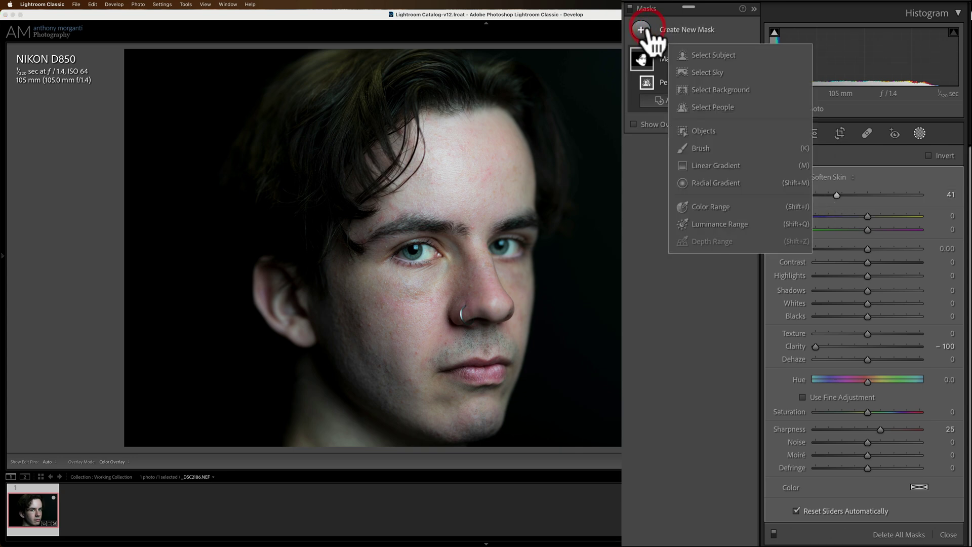
pyautogui.click(719, 108)
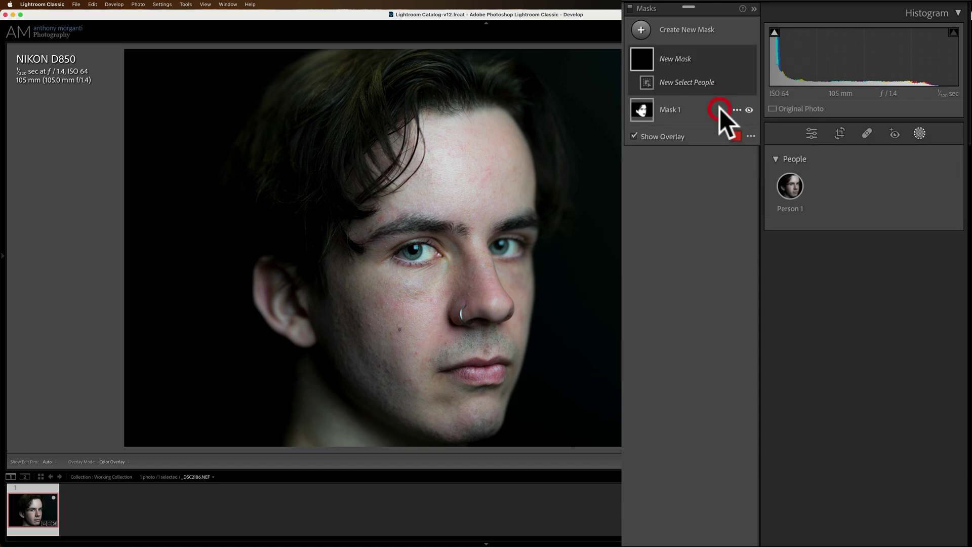
pyautogui.click(792, 189)
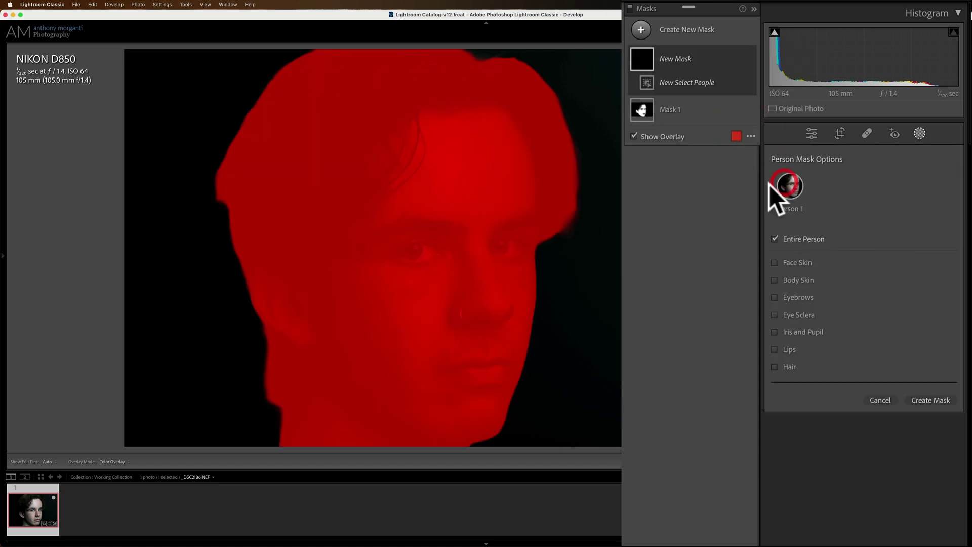
pyautogui.click(798, 314)
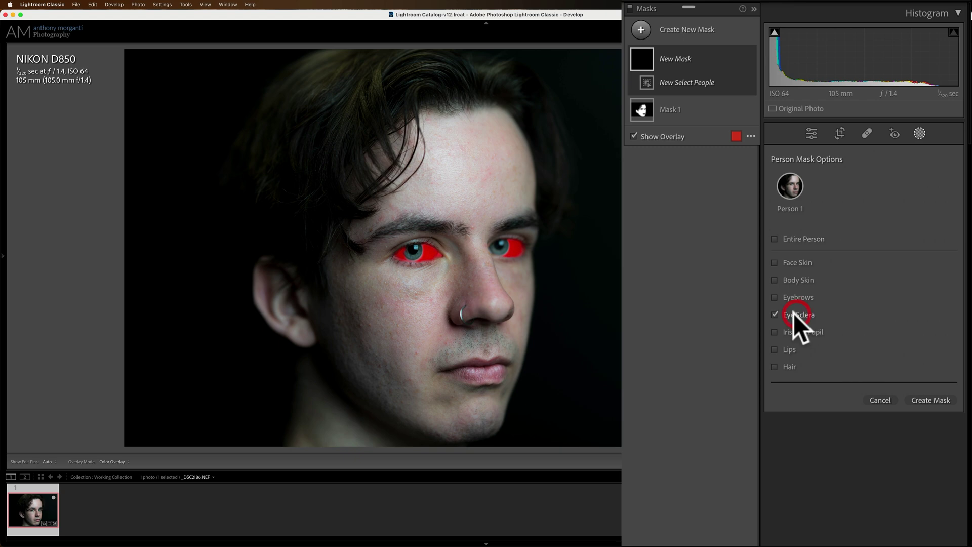
pyautogui.click(927, 400)
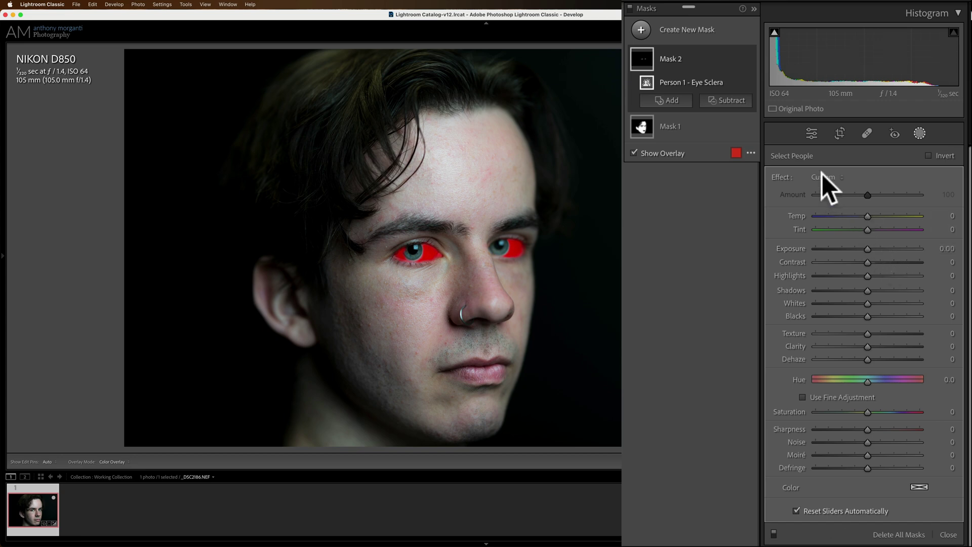
# Step: Set the eye-whites mask to Exposure 0.09 and Saturation −14
pyautogui.click(868, 250)
pyautogui.moveTo(868, 250)
pyautogui.mouseDown()
pyautogui.moveTo(892, 251)
pyautogui.moveTo(870, 248)
pyautogui.mouseUp()
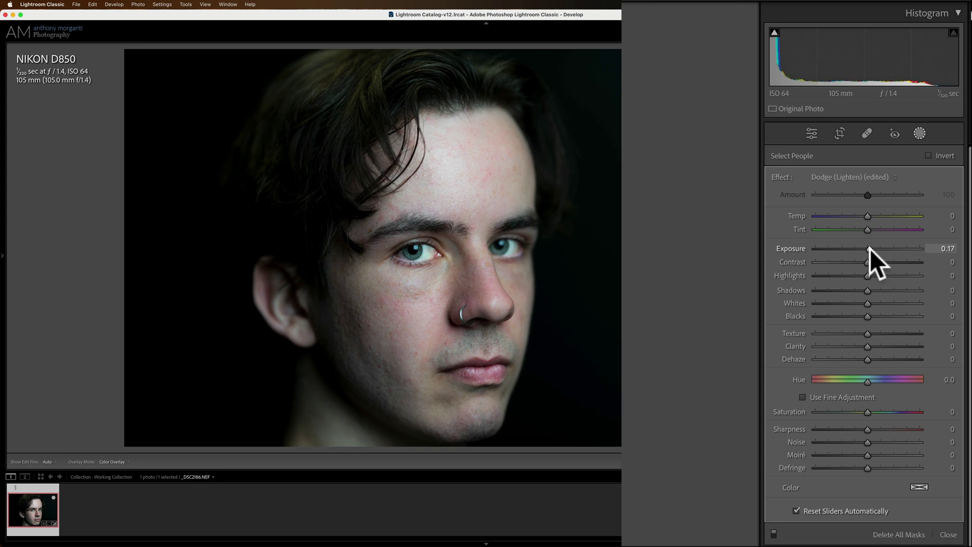
pyautogui.moveTo(870, 248); pyautogui.dragTo(869, 248)
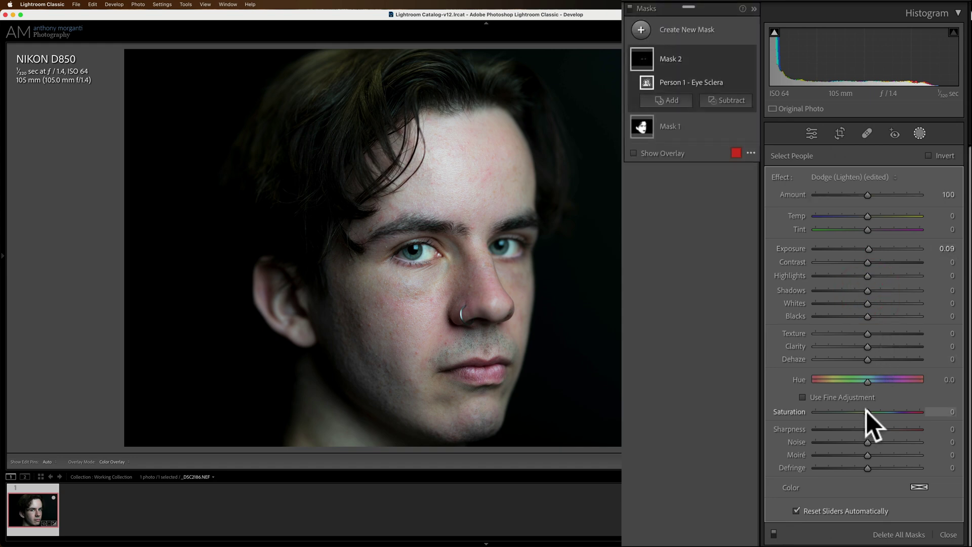
pyautogui.moveTo(861, 411)
pyautogui.mouseDown()
pyautogui.moveTo(817, 409)
pyautogui.moveTo(858, 412)
pyautogui.mouseUp()
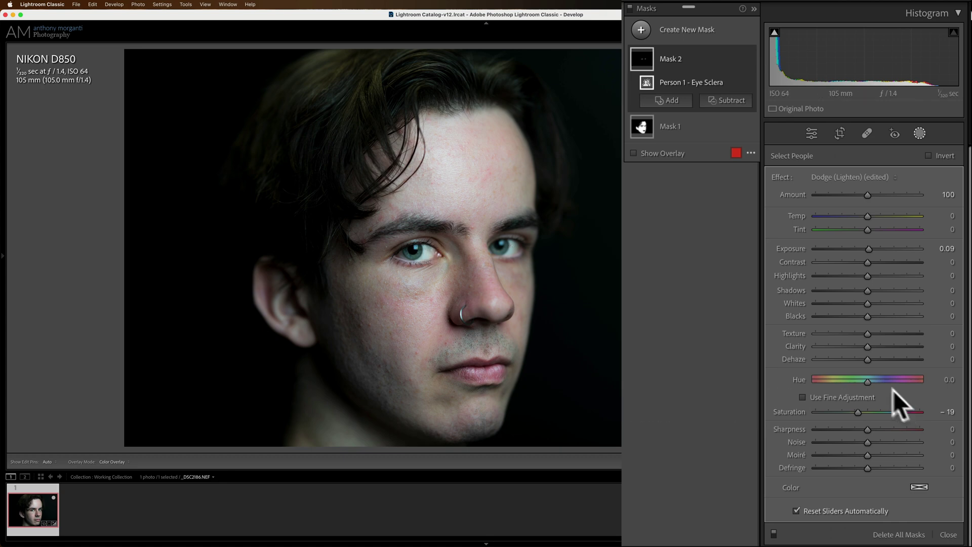
pyautogui.moveTo(859, 412); pyautogui.dragTo(862, 412)
# Step: Create a People mask covering only Person 1's iris and pupil
pyautogui.click(641, 29)
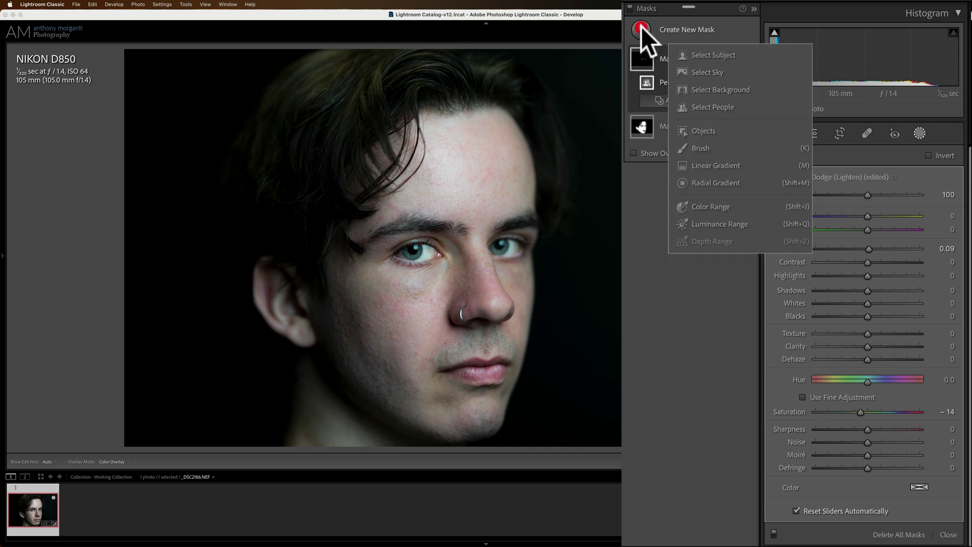
pyautogui.click(700, 102)
pyautogui.click(791, 186)
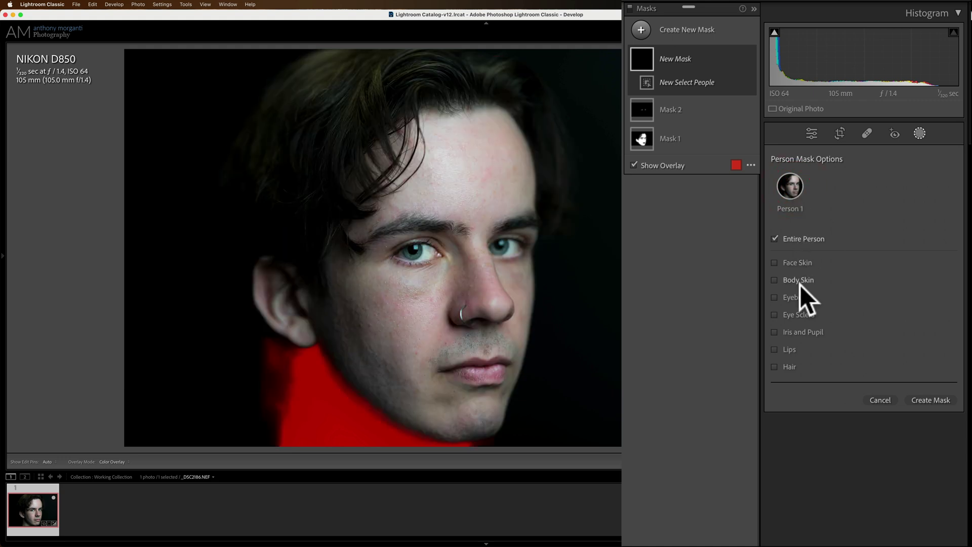
pyautogui.click(800, 330)
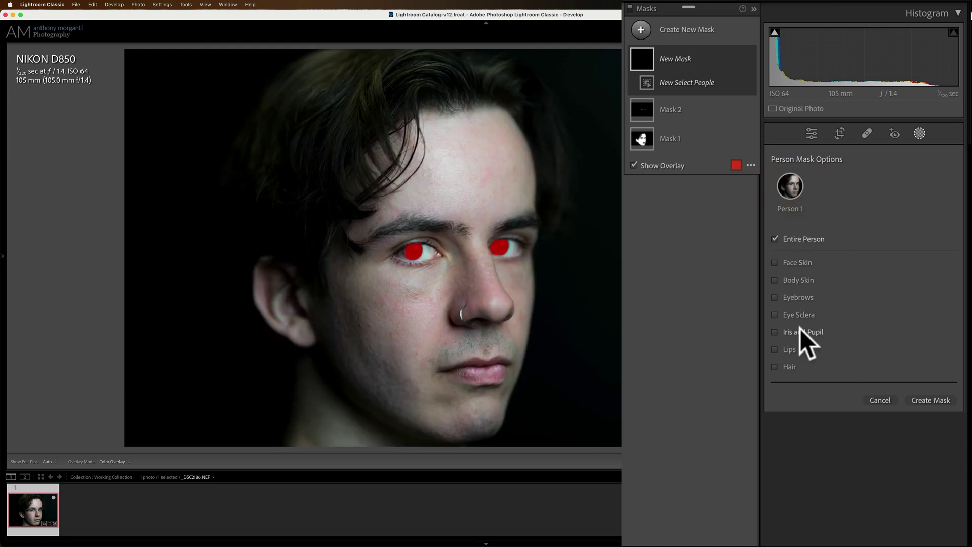
pyautogui.click(927, 400)
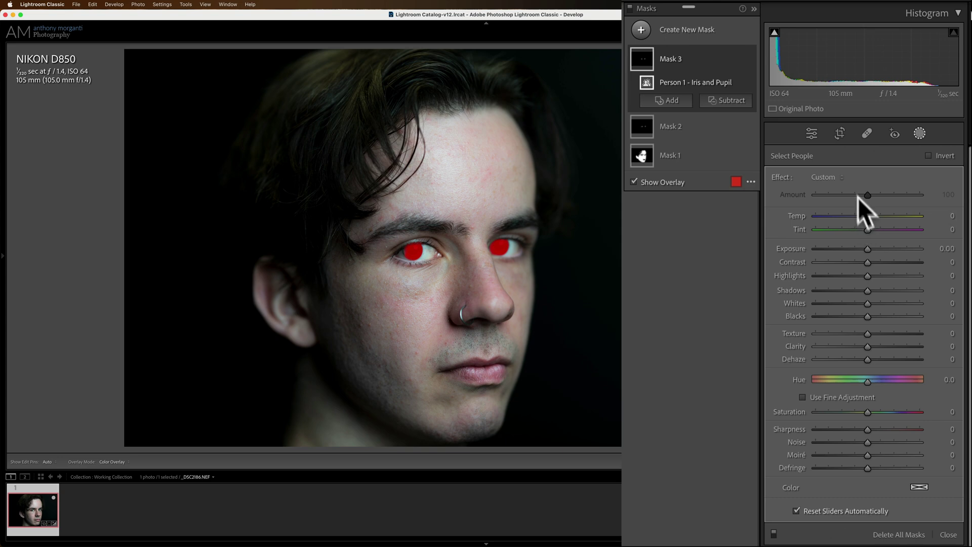
# Step: Apply the Iris Enhance preset to the irises and raise its Amount to 123
pyautogui.click(832, 176)
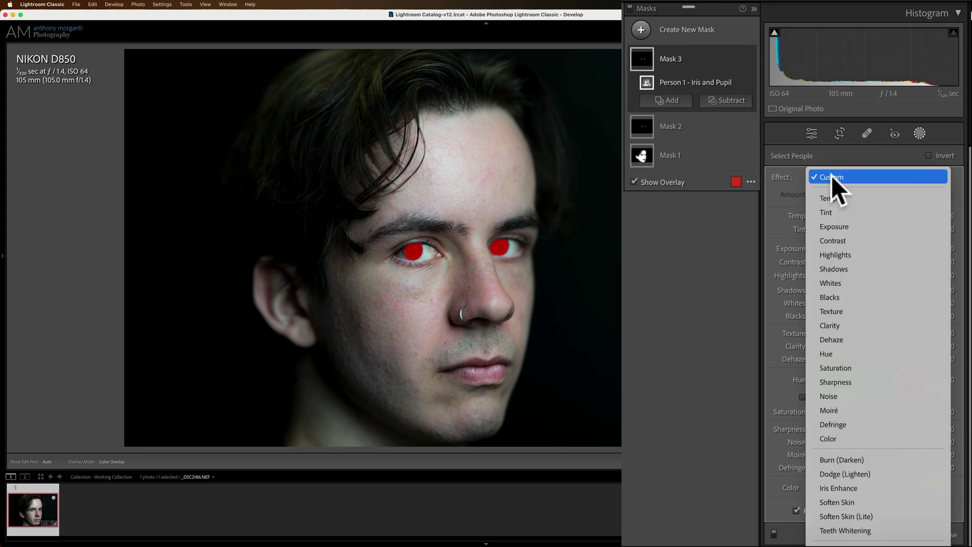
pyautogui.click(849, 488)
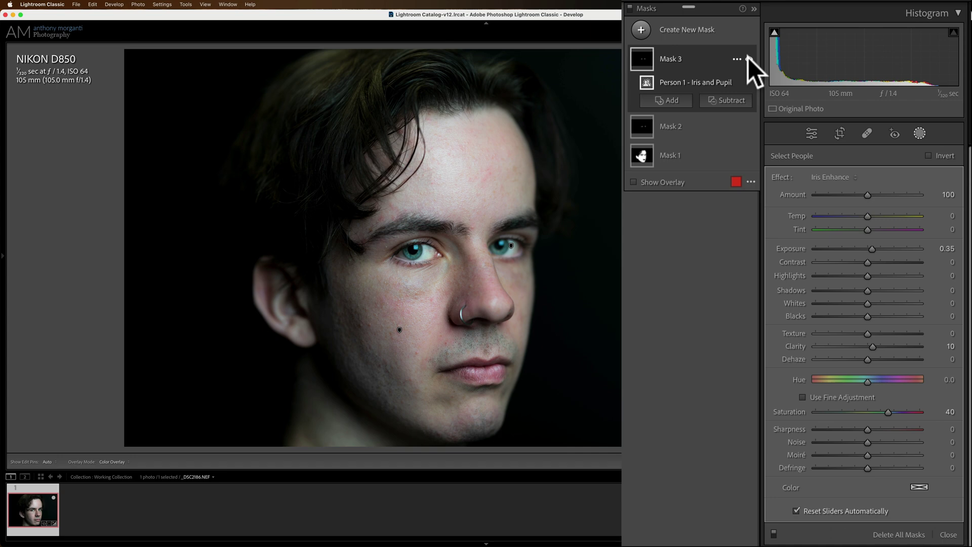
pyautogui.click(749, 57)
pyautogui.click(749, 57)
pyautogui.click(748, 57)
pyautogui.click(749, 57)
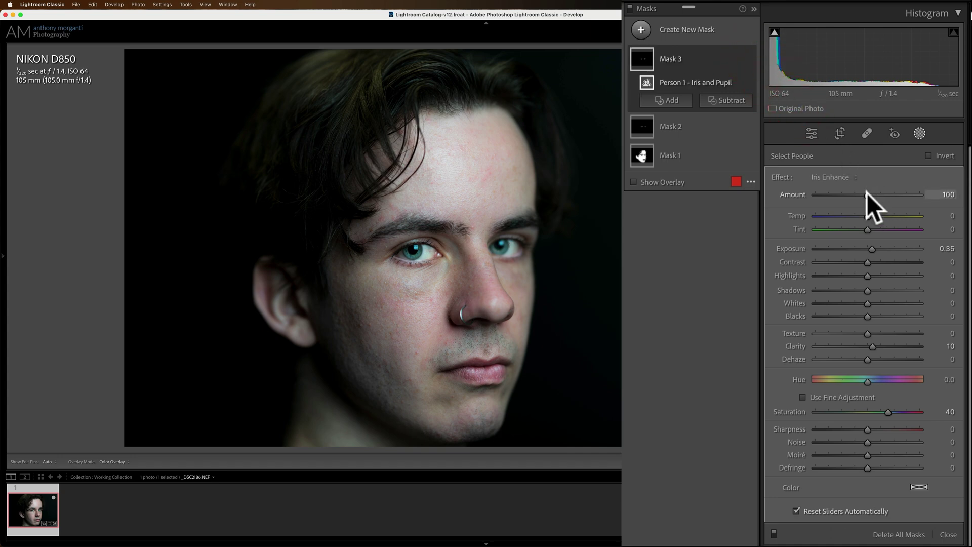
pyautogui.moveTo(867, 193)
pyautogui.mouseDown()
pyautogui.moveTo(916, 199)
pyautogui.moveTo(877, 194)
pyautogui.mouseUp()
# Step: Mask Person 1's lips and set them to Saturation 43 and Exposure -0.07
pyautogui.click(641, 30)
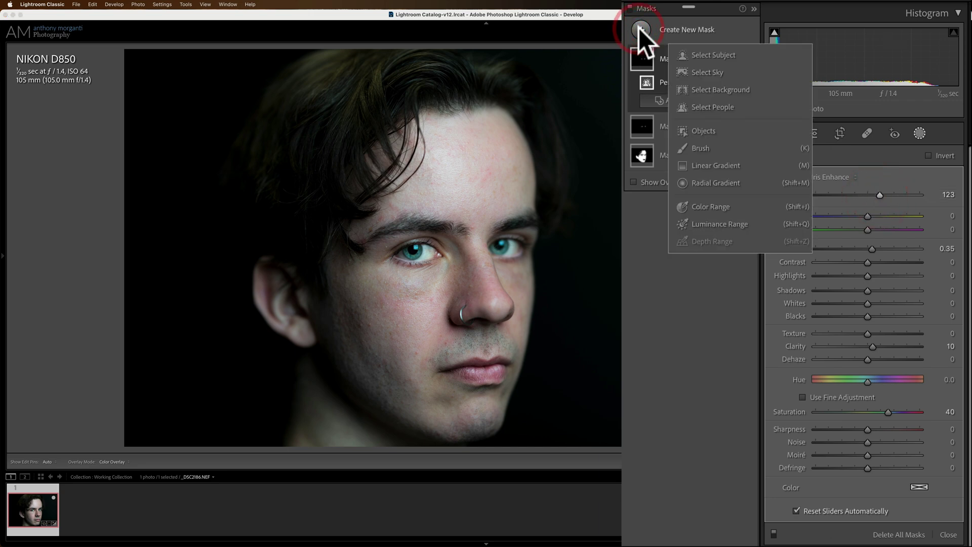
pyautogui.click(699, 105)
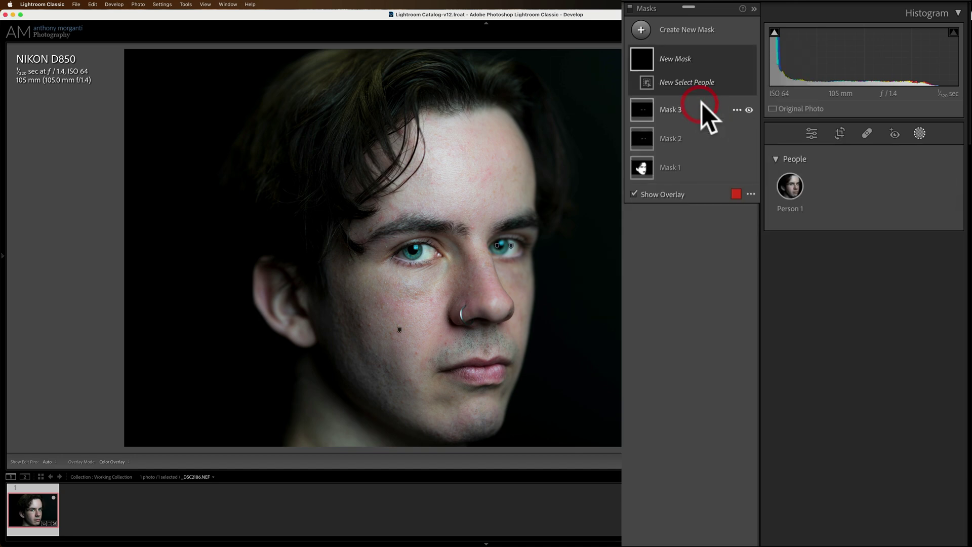
pyautogui.click(789, 184)
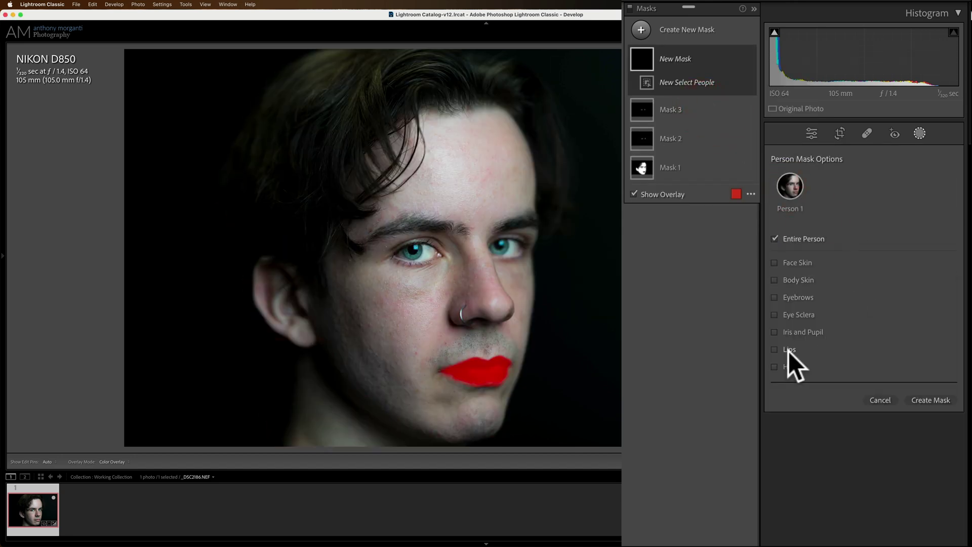
pyautogui.click(789, 351)
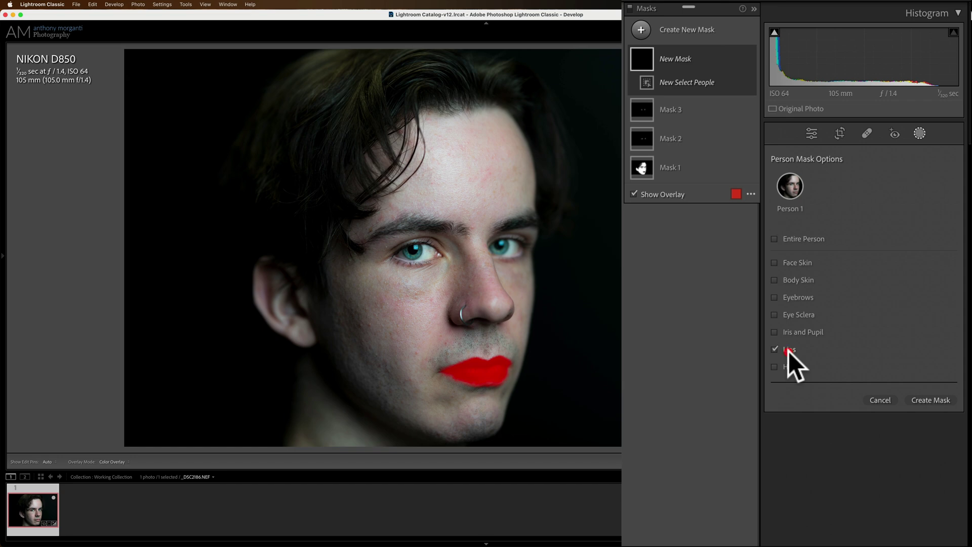
pyautogui.click(929, 399)
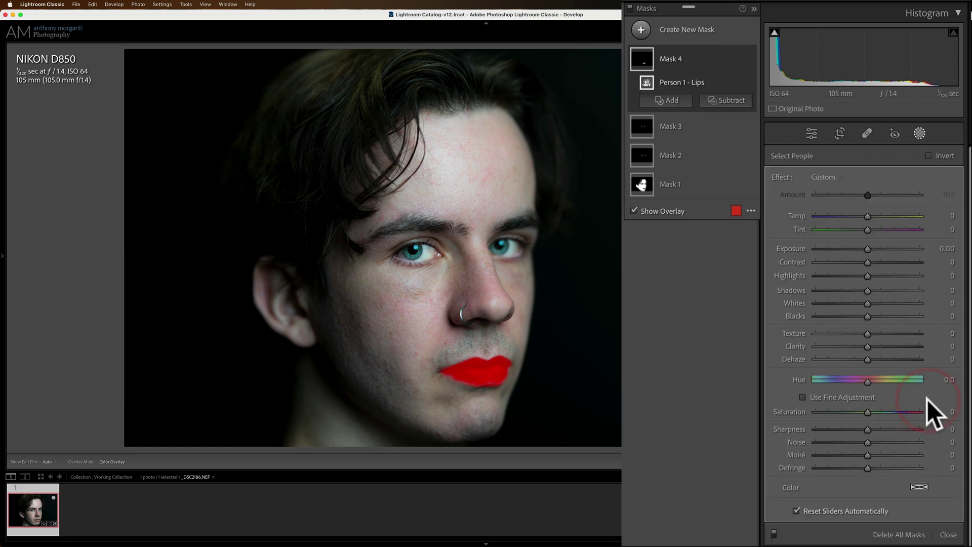
pyautogui.moveTo(865, 410); pyautogui.dragTo(889, 411)
pyautogui.moveTo(864, 248); pyautogui.dragTo(868, 248)
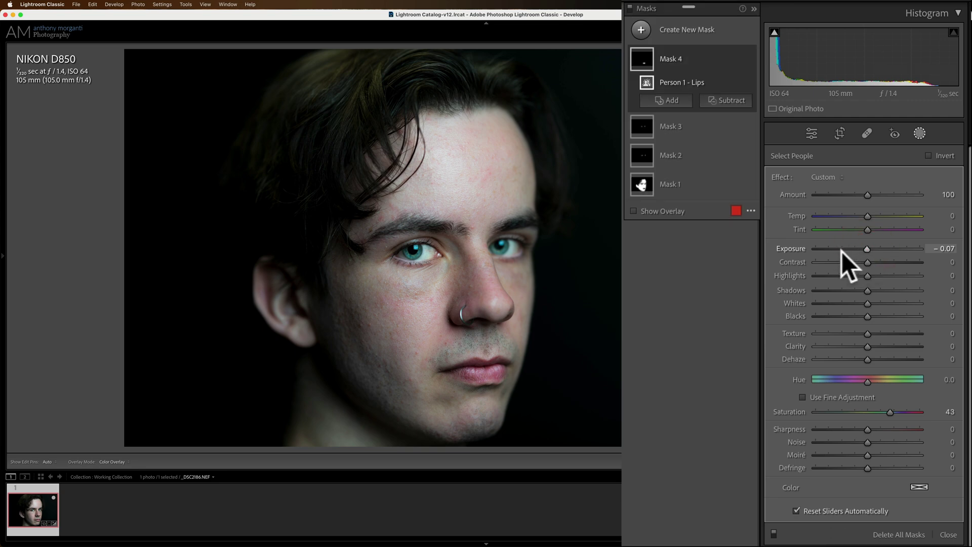
# Step: Mask Person 1's hair and brighten it with Exposure 0.39 and Saturation 20
pyautogui.click(641, 29)
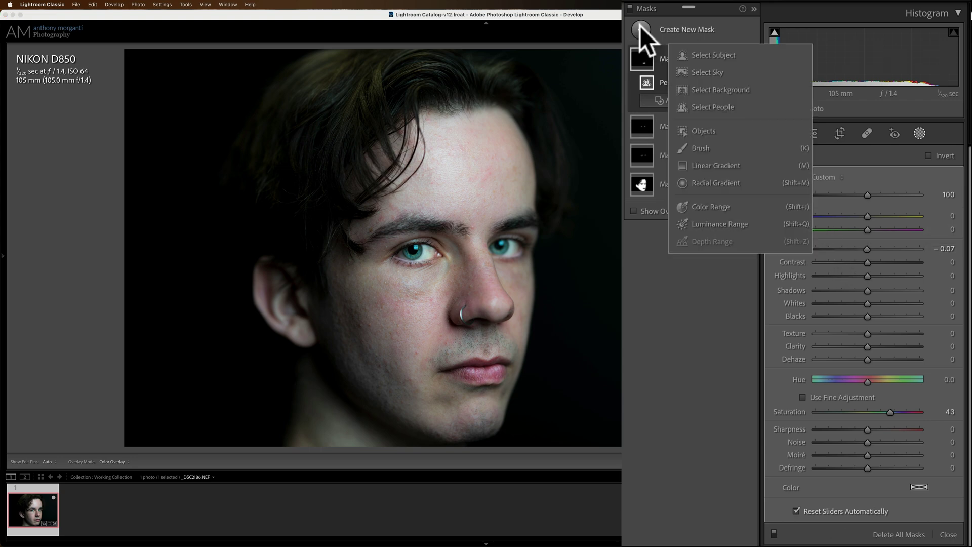
pyautogui.click(719, 108)
pyautogui.click(783, 190)
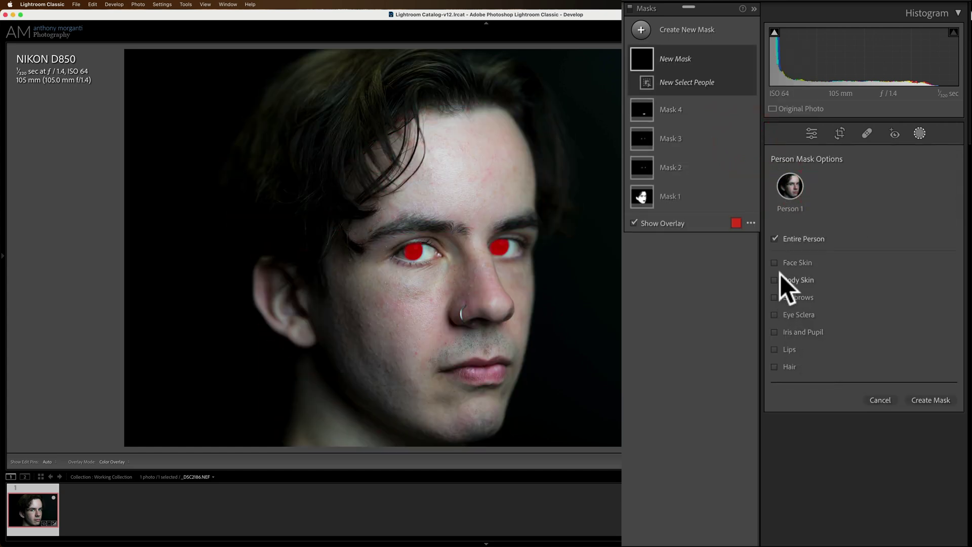
pyautogui.click(780, 367)
pyautogui.click(922, 399)
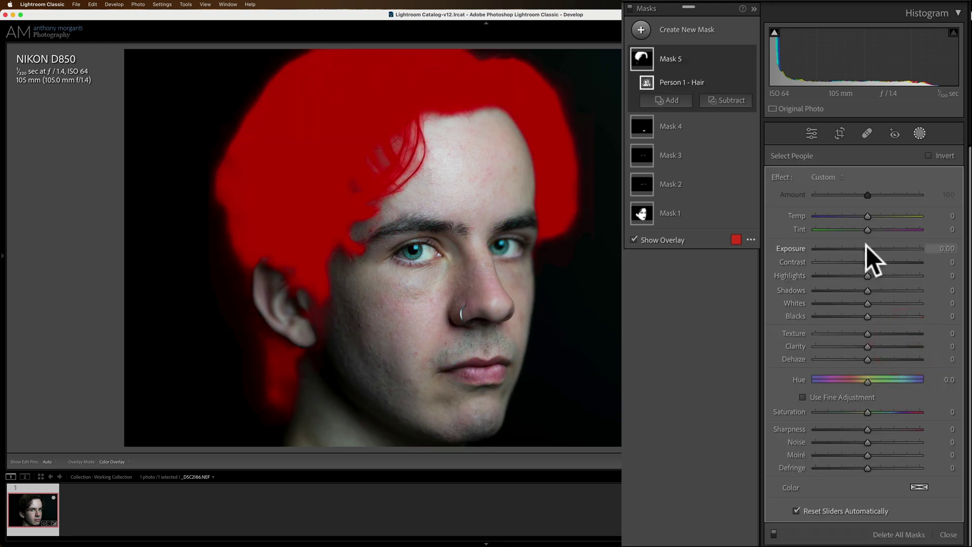
pyautogui.moveTo(867, 245); pyautogui.dragTo(873, 247)
pyautogui.moveTo(864, 410); pyautogui.dragTo(875, 410)
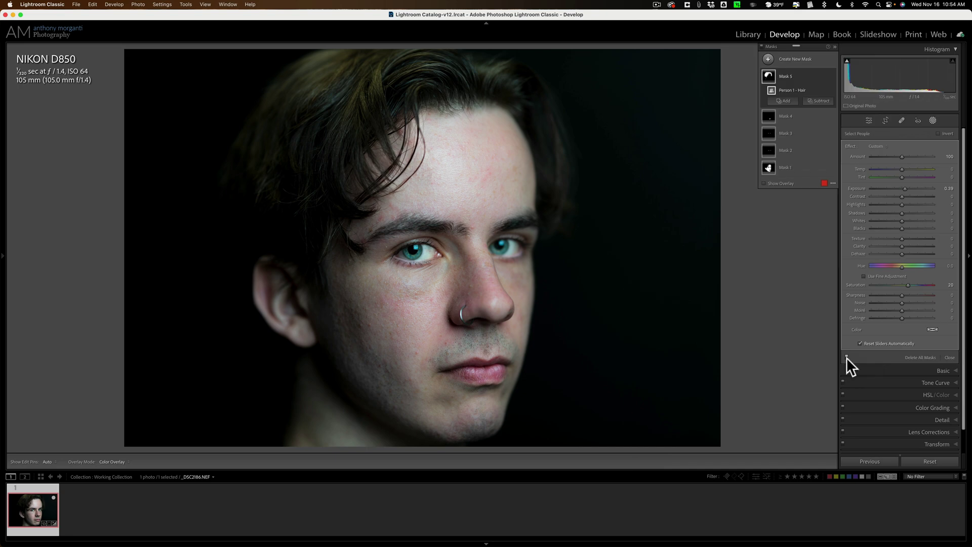
# Step: Compare the portrait with mask adjustments off and on, then close masking
pyautogui.click(847, 358)
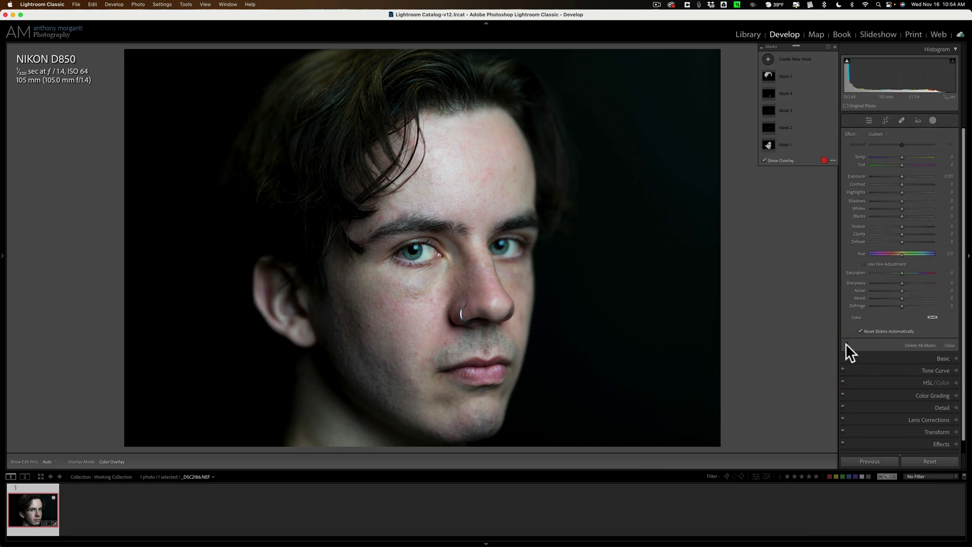
pyautogui.click(846, 343)
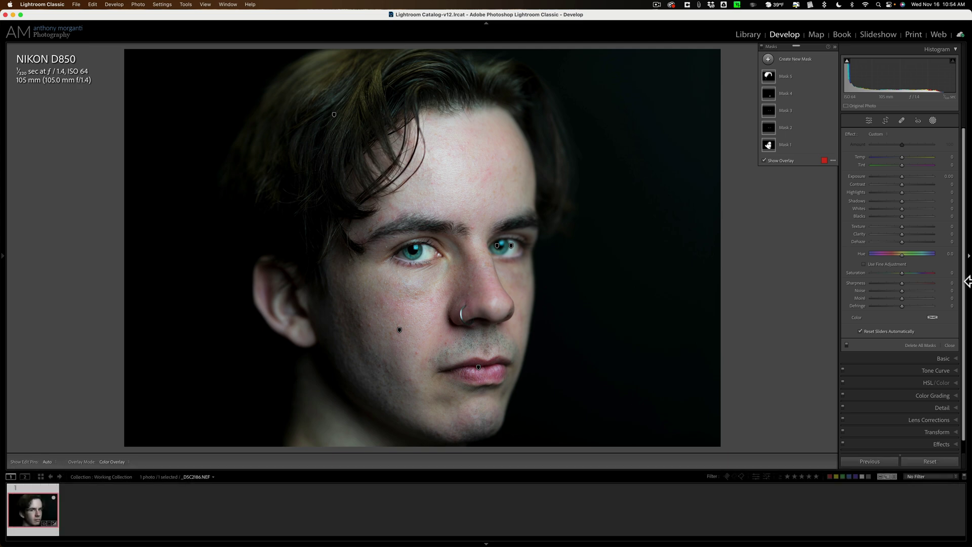
pyautogui.click(933, 120)
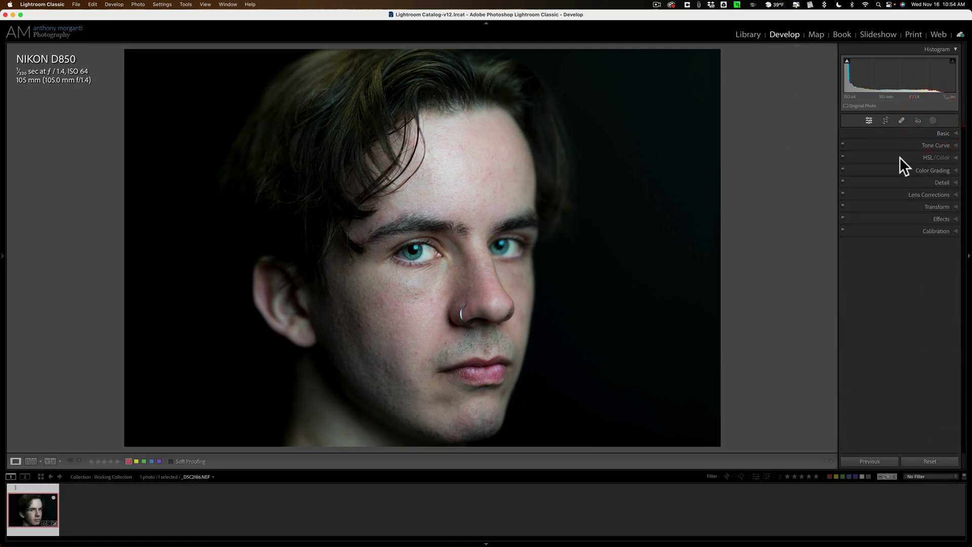
pyautogui.press('\\')
pyautogui.press('\\')
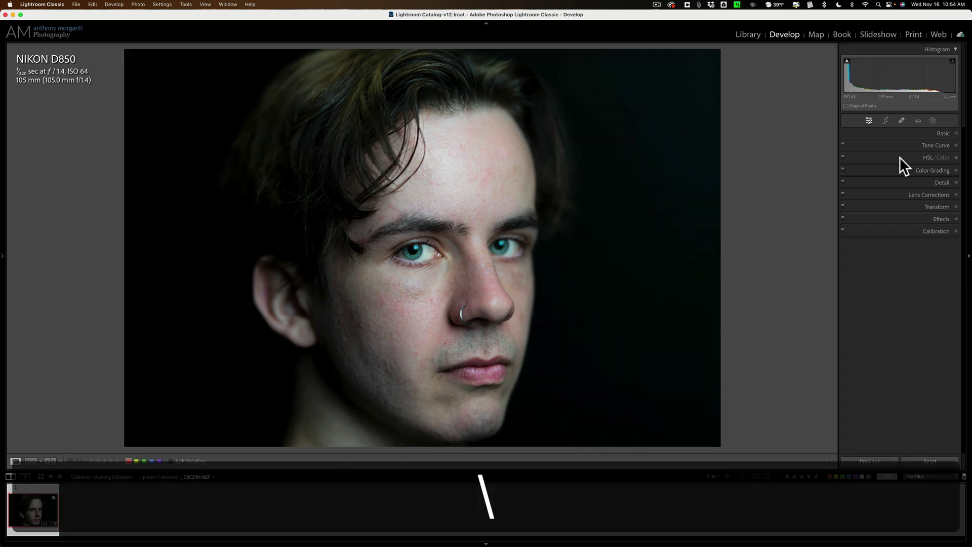